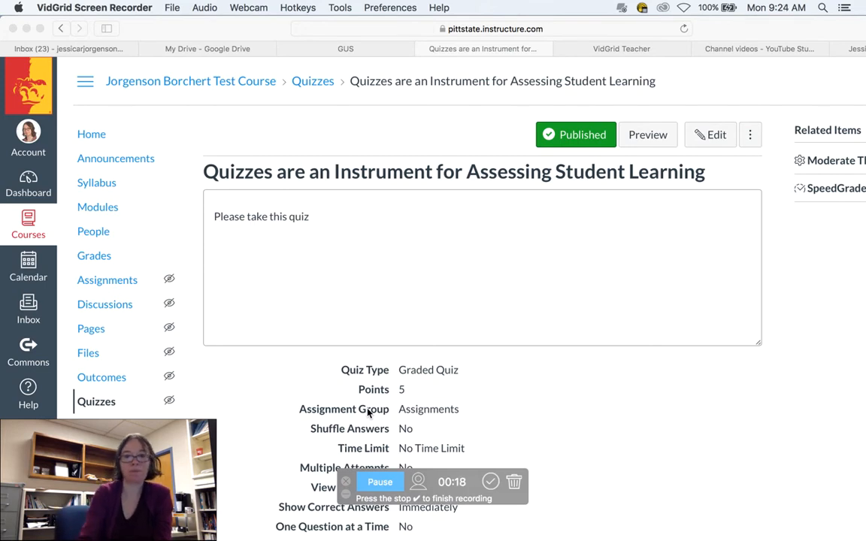
Open the quiz "Quizzes are an Instrument for Assessing Student Learning" from the course's quiz list for editing.
{"action": "scroll", "coordinate": [118, 406], "scroll_direction": "down", "scroll_amount": 1}
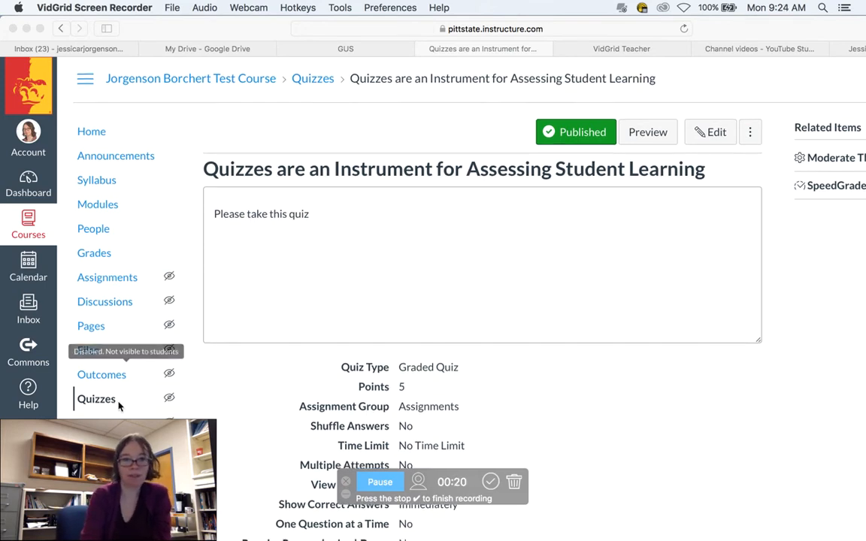
{"action": "scroll", "coordinate": [118, 406], "scroll_direction": "down", "scroll_amount": 1}
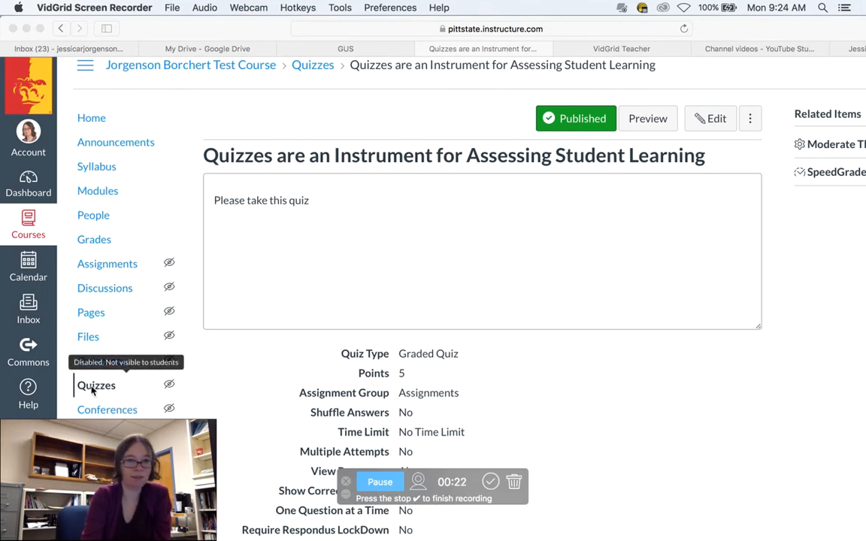
{"action": "left_click", "coordinate": [92, 389]}
{"action": "left_click", "coordinate": [92, 389]}
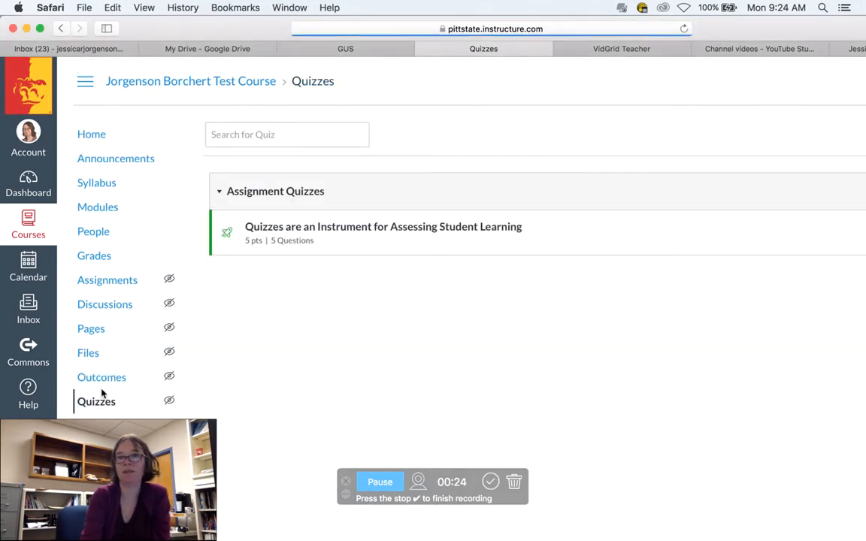
{"action": "left_click", "coordinate": [326, 230]}
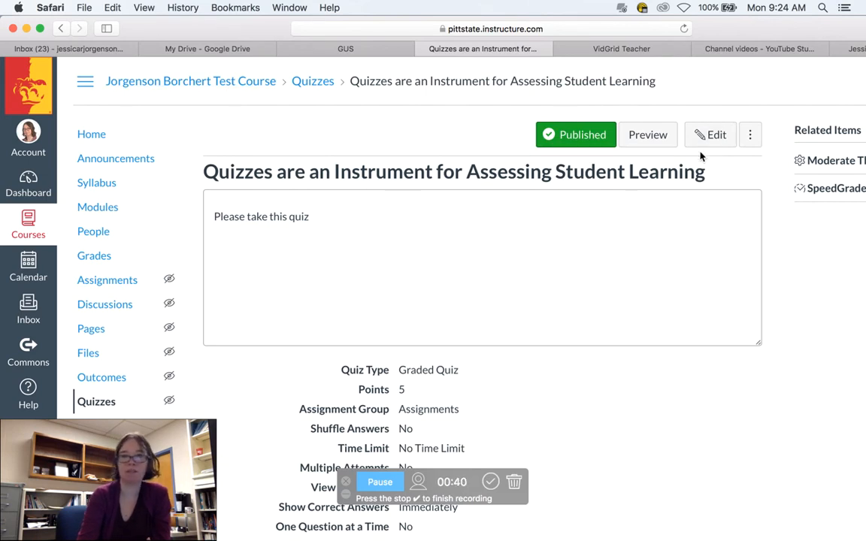
{"action": "left_click", "coordinate": [713, 136]}
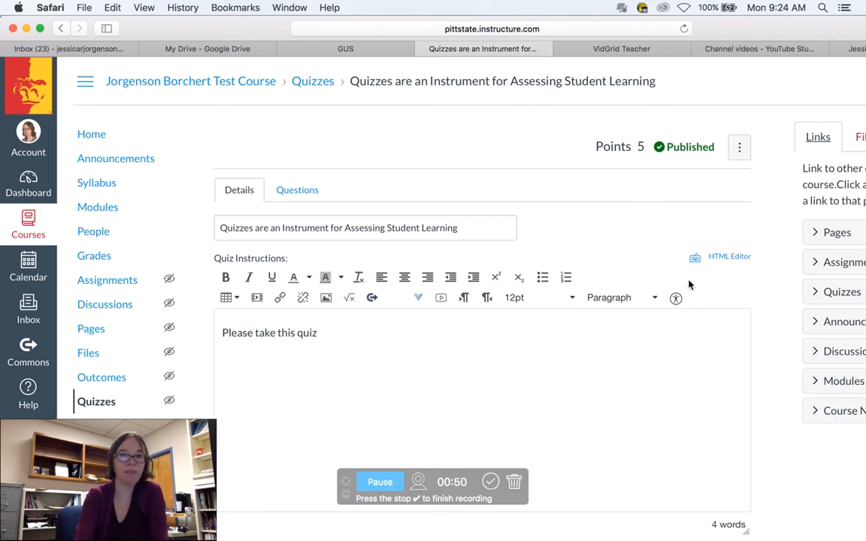
Examine the quiz's title and instructions in its details.
{"action": "double_click", "coordinate": [297, 227]}
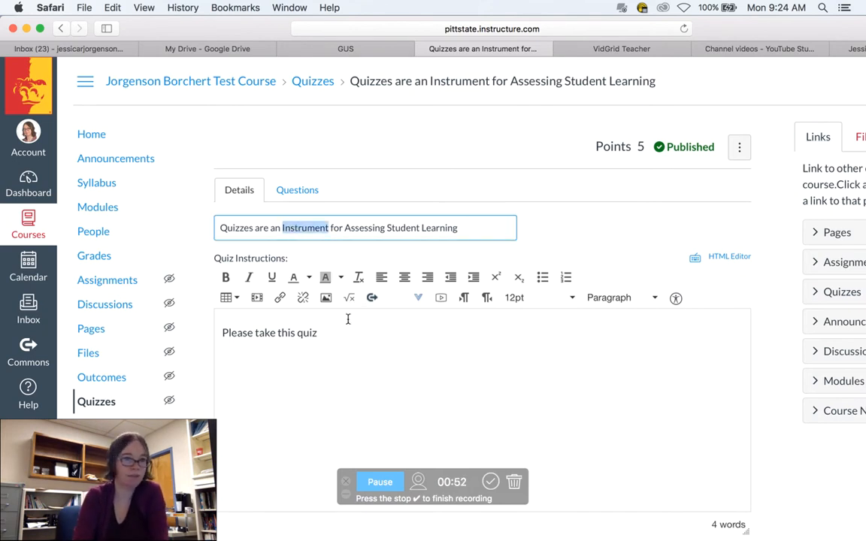
{"action": "left_click", "coordinate": [402, 376]}
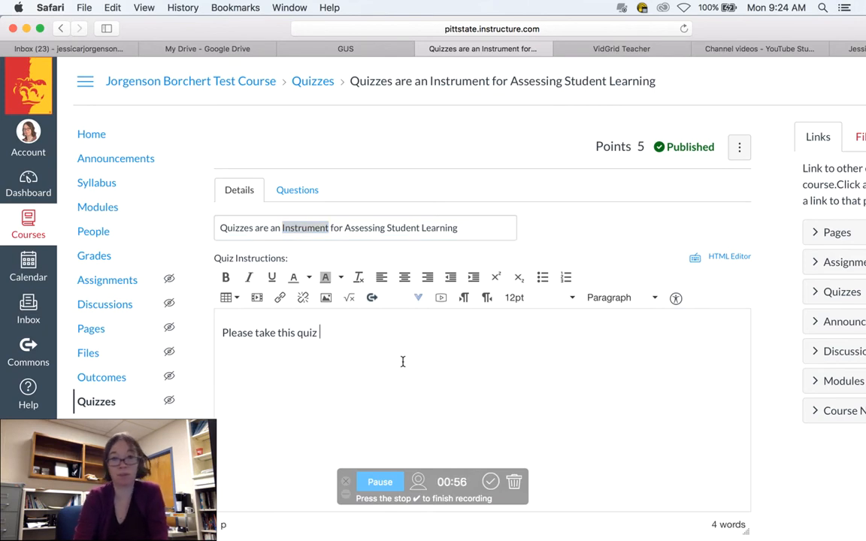
{"action": "left_click", "coordinate": [394, 232]}
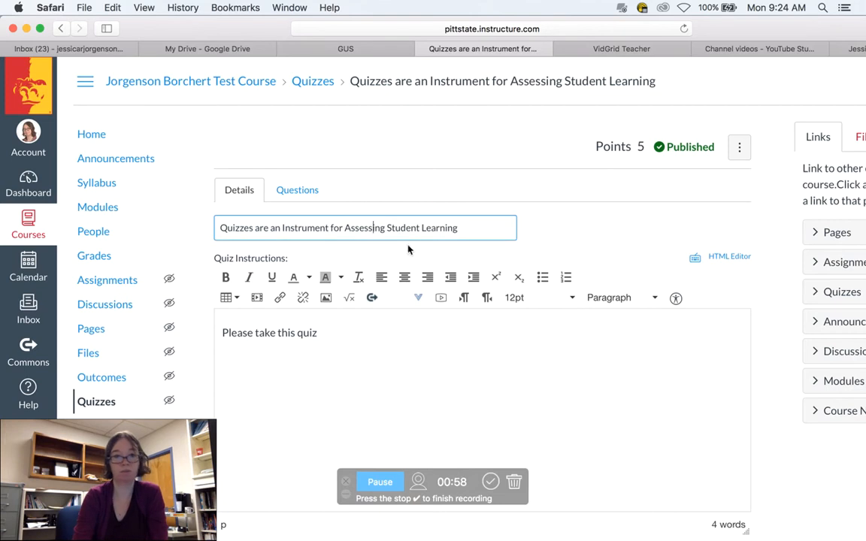
{"action": "left_click", "coordinate": [378, 346]}
{"action": "scroll", "coordinate": [379, 347], "scroll_direction": "down", "scroll_amount": 5}
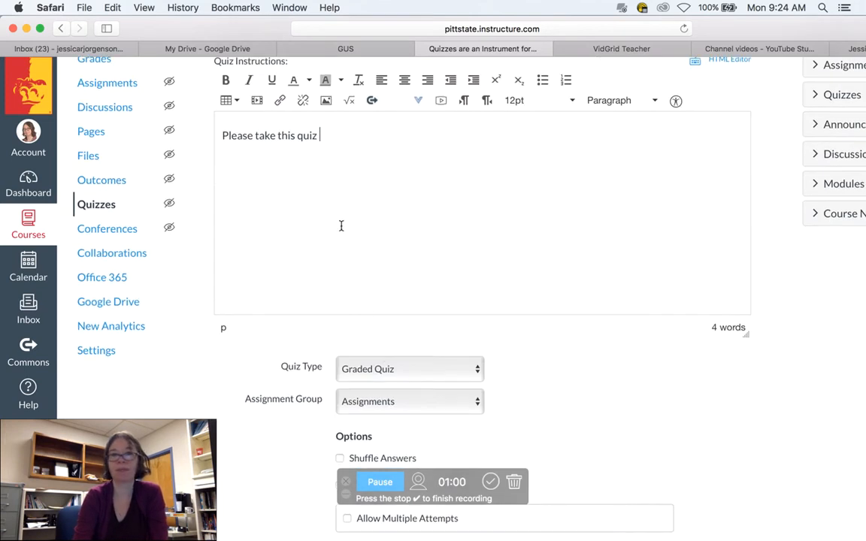
{"action": "scroll", "coordinate": [342, 233], "scroll_direction": "up", "scroll_amount": 2}
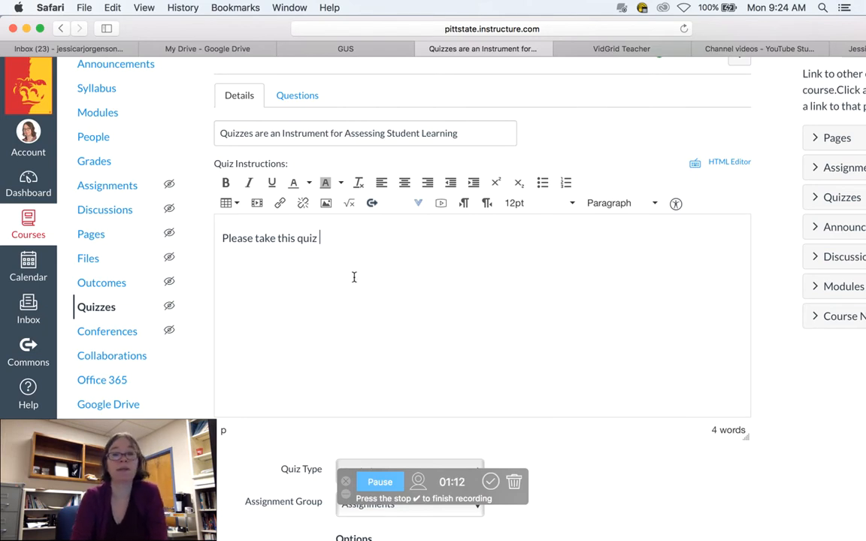
{"action": "scroll", "coordinate": [371, 352], "scroll_direction": "down", "scroll_amount": 1}
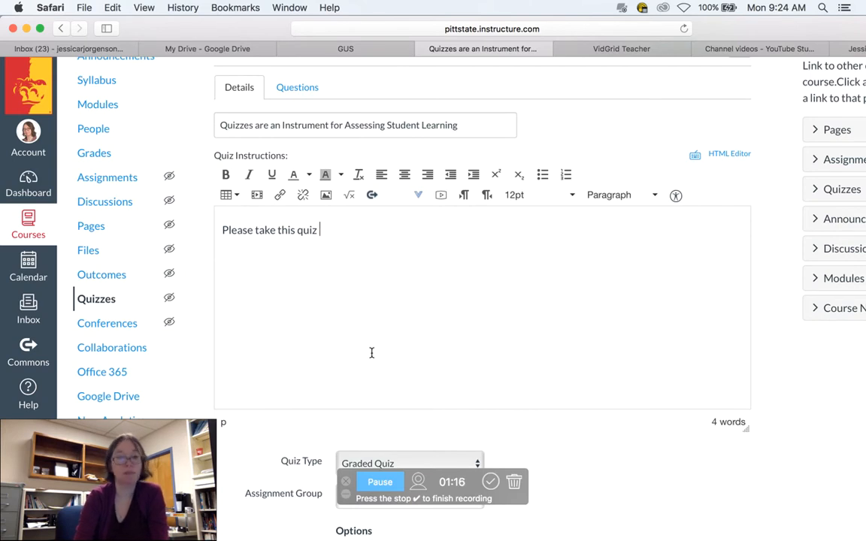
Change the quiz type to Practice Quiz and set it back to Graded Quiz.
{"action": "scroll", "coordinate": [371, 353], "scroll_direction": "down", "scroll_amount": 10}
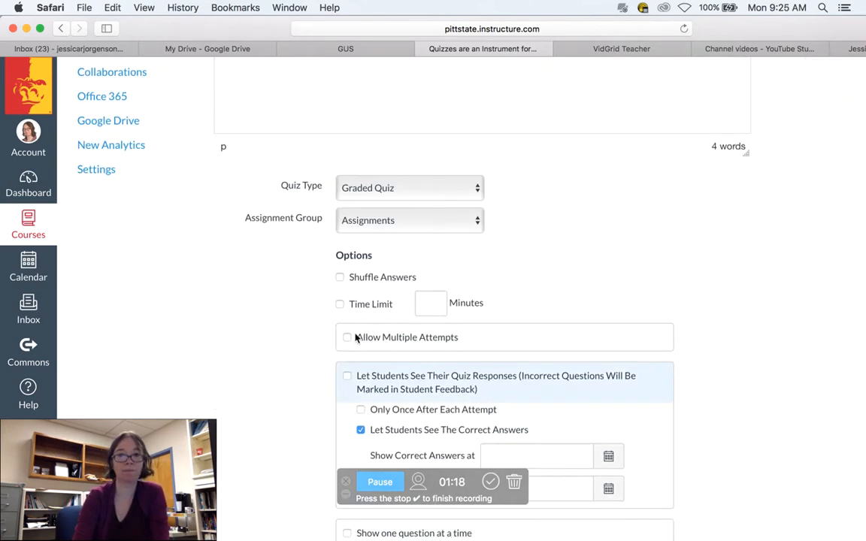
{"action": "left_click", "coordinate": [381, 196]}
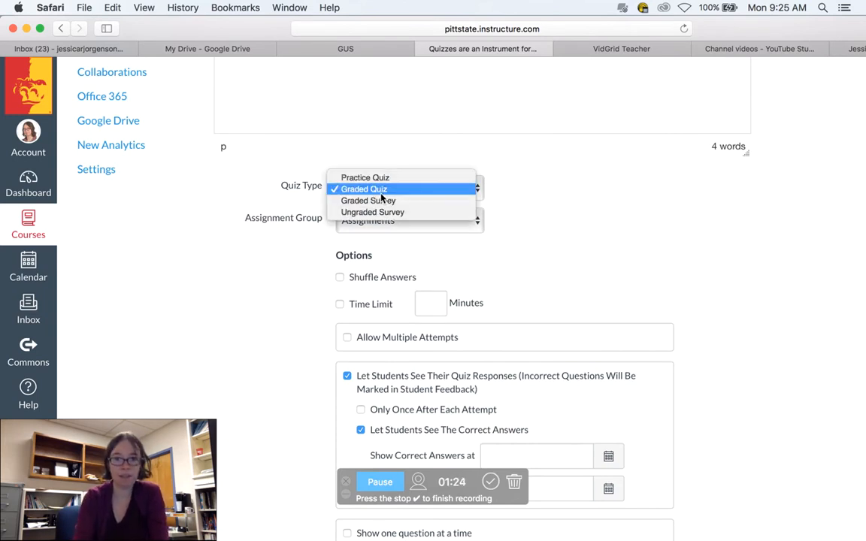
{"action": "left_click", "coordinate": [384, 181]}
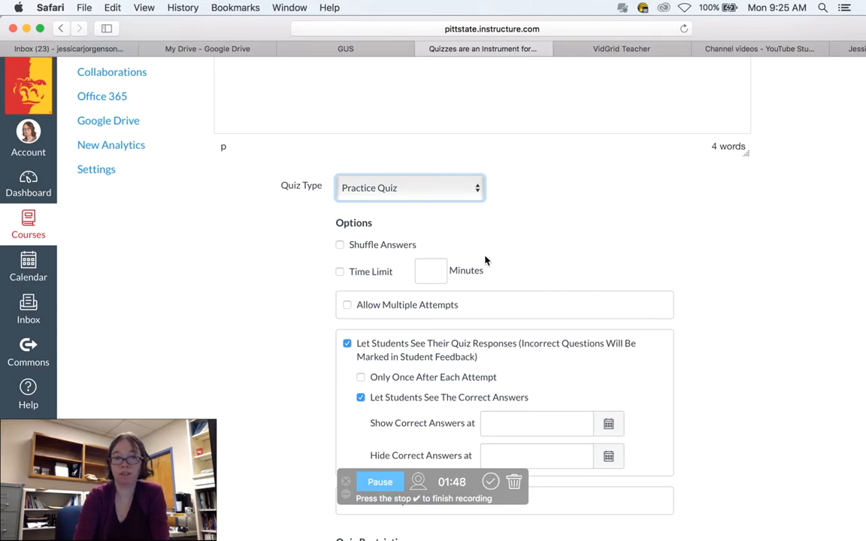
{"action": "left_click", "coordinate": [414, 192]}
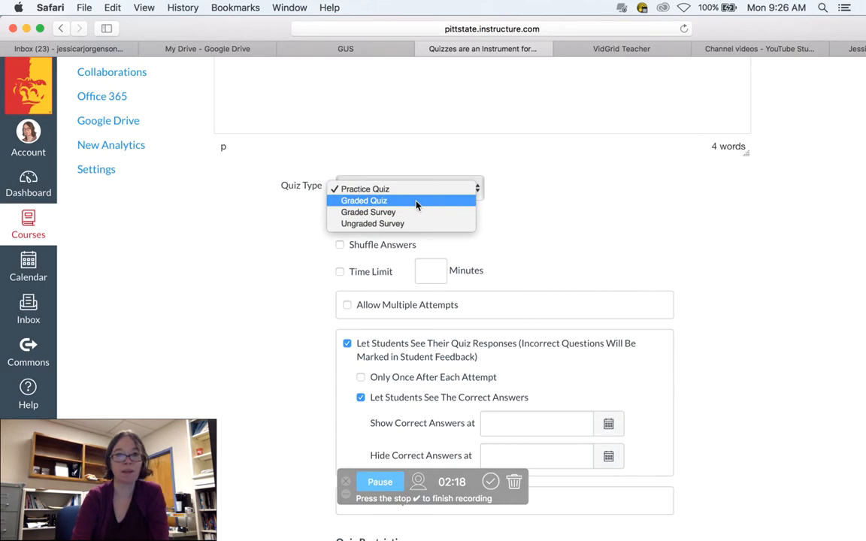
{"action": "left_click", "coordinate": [417, 201]}
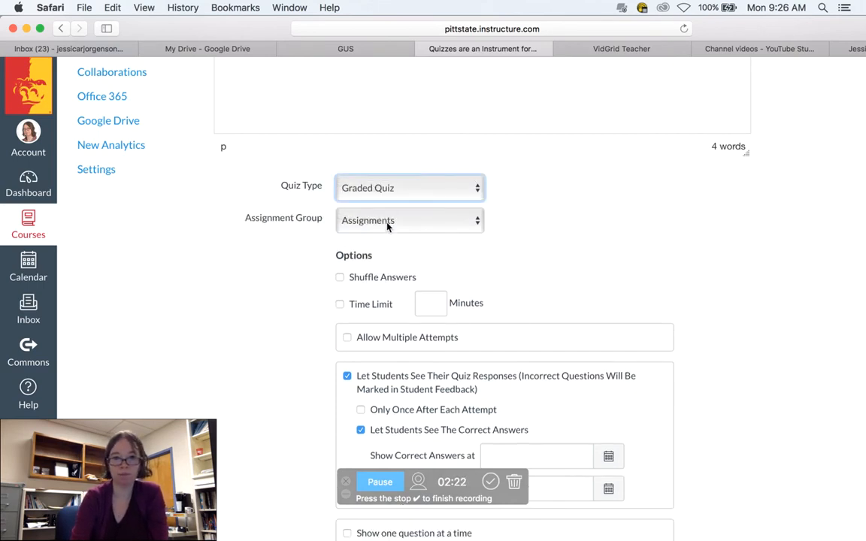
Turn on the quiz's time limit option and turn it off again without entering any minutes.
{"action": "scroll", "coordinate": [425, 328], "scroll_direction": "down", "scroll_amount": 2}
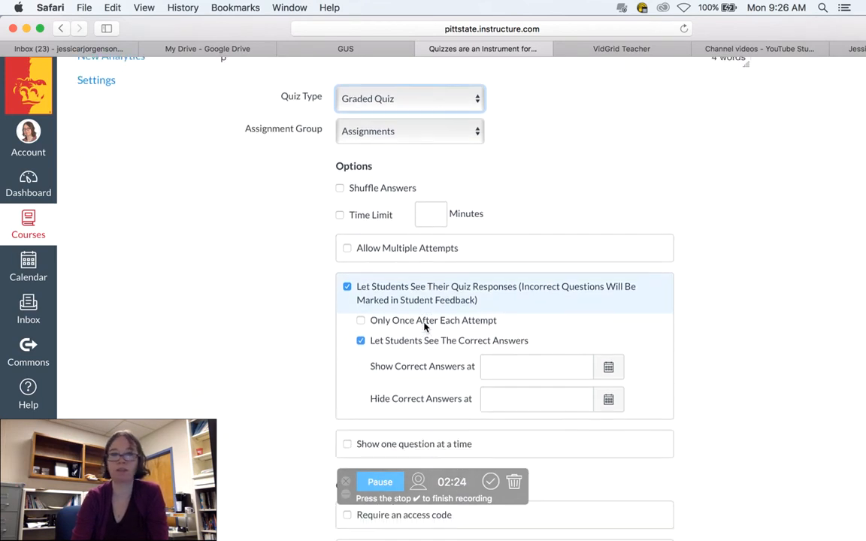
{"action": "scroll", "coordinate": [426, 328], "scroll_direction": "down", "scroll_amount": 2}
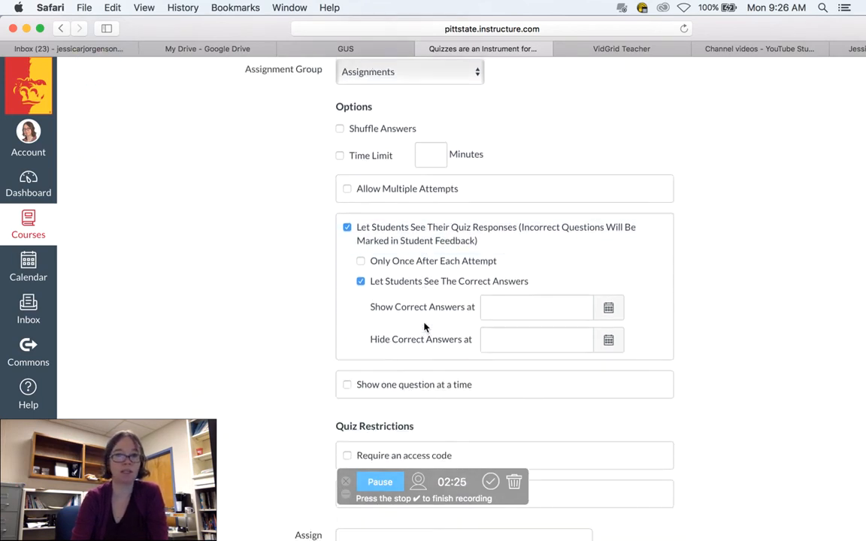
{"action": "left_click", "coordinate": [361, 129]}
{"action": "left_click", "coordinate": [359, 154]}
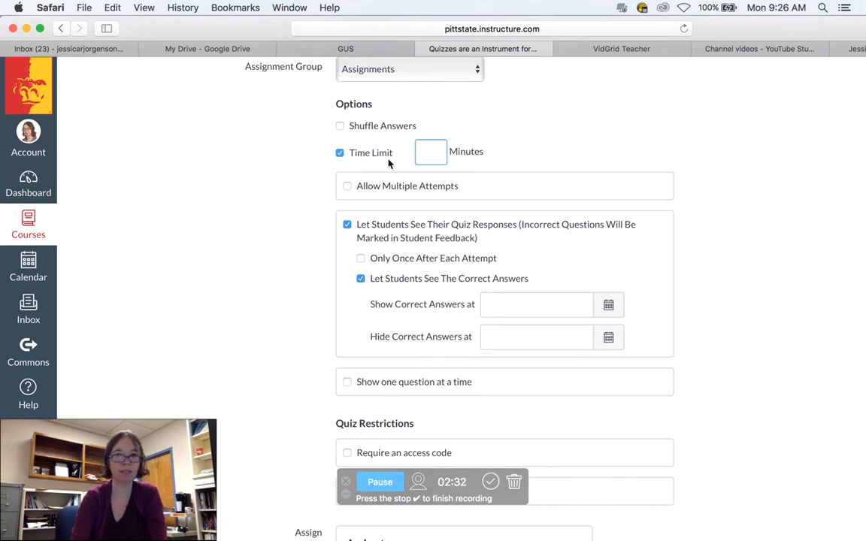
{"action": "left_click", "coordinate": [353, 155]}
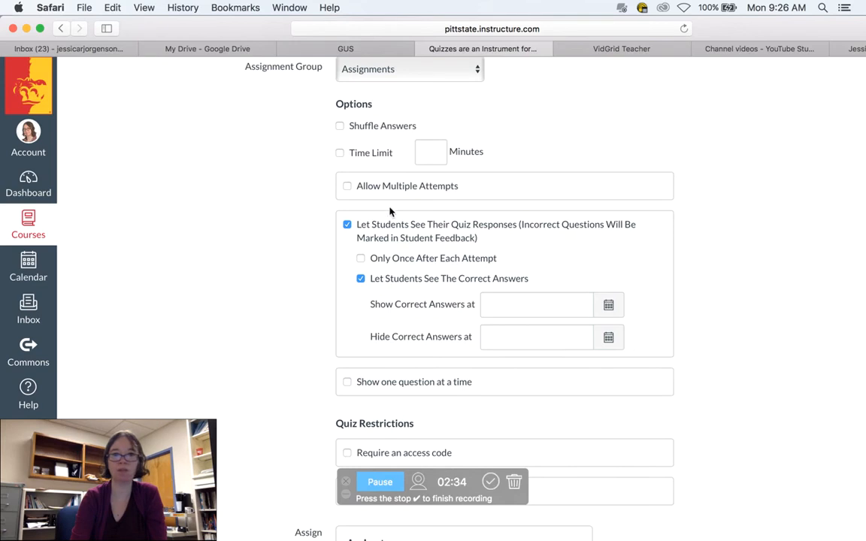
{"action": "double_click", "coordinate": [374, 157]}
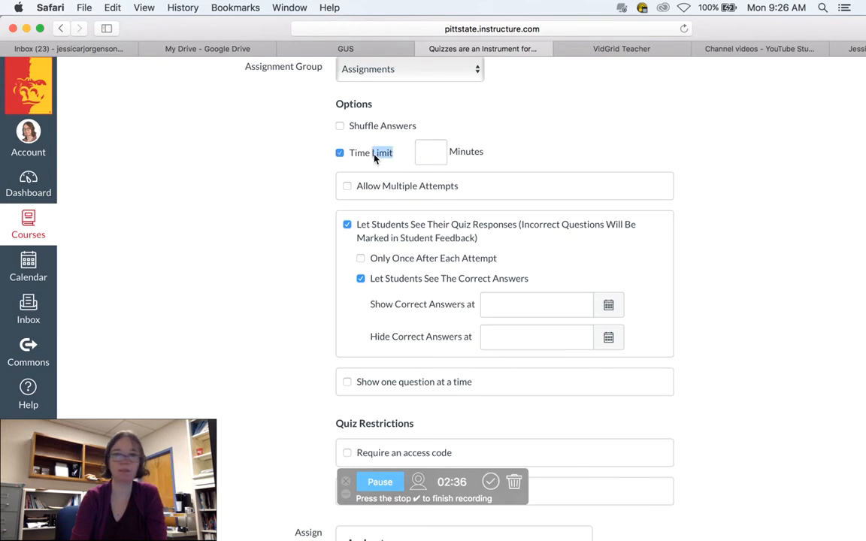
{"action": "left_click", "coordinate": [375, 158]}
Allow multiple attempts on the quiz and limit the allowed attempts to 2.
{"action": "left_click", "coordinate": [387, 187]}
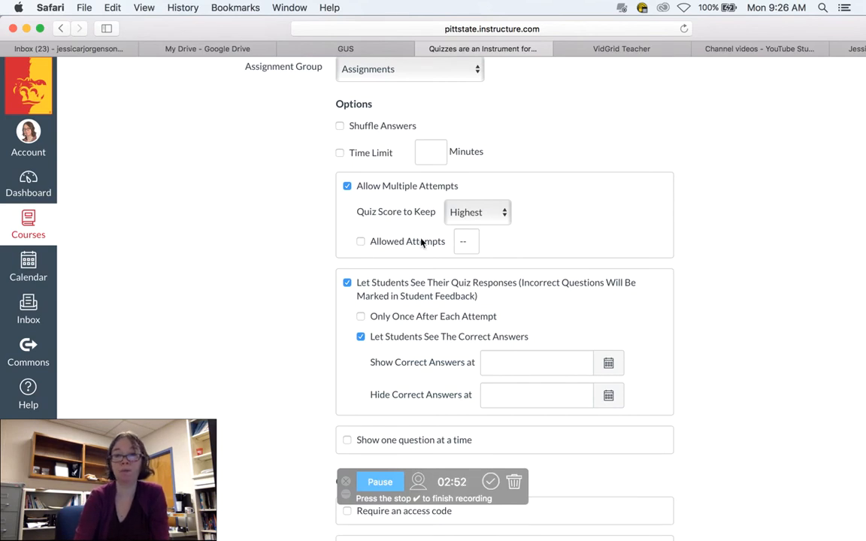
{"action": "left_click", "coordinate": [361, 241]}
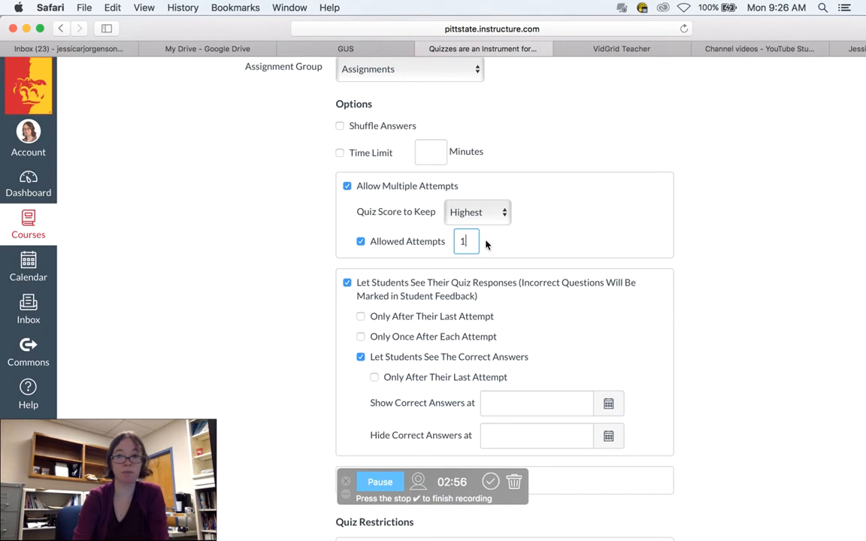
{"action": "key", "text": "BackSpace"}
{"action": "type", "text": "2"}
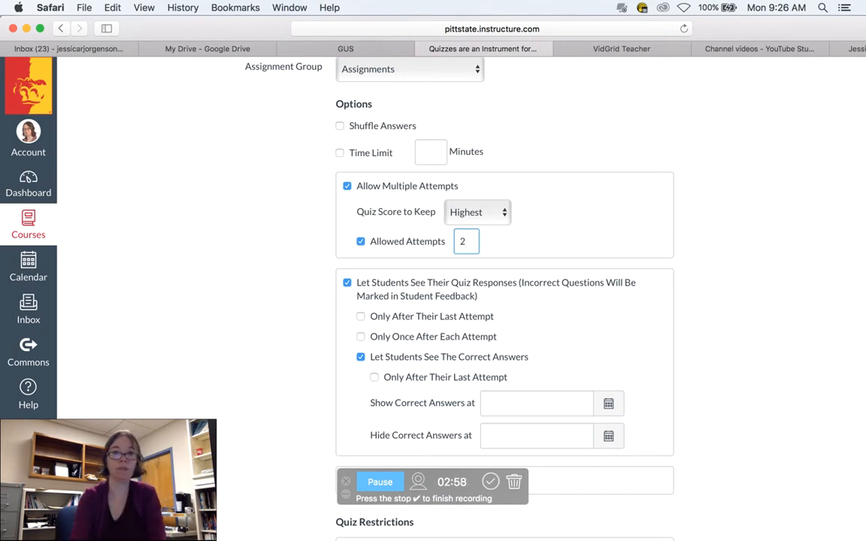
{"action": "left_click", "coordinate": [541, 236]}
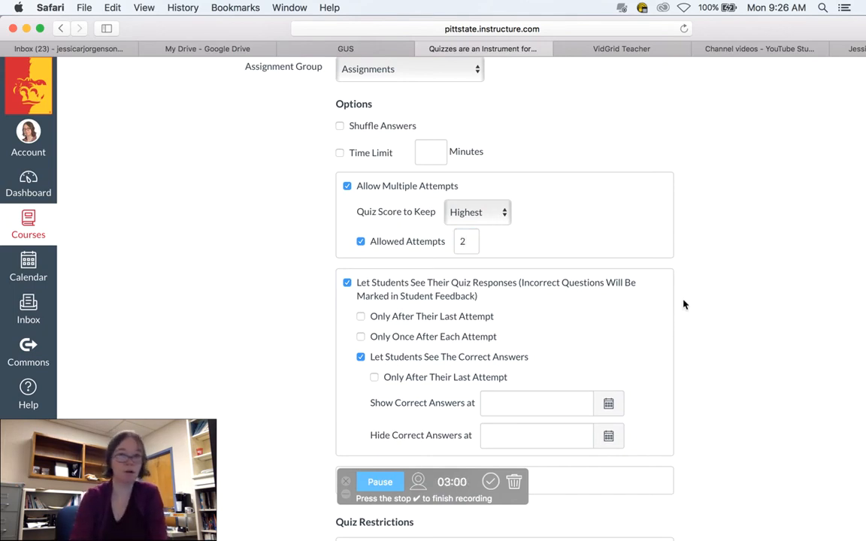
Disable the option that lets students see their quiz responses.
{"action": "scroll", "coordinate": [305, 456], "scroll_direction": "down", "scroll_amount": 1}
{"action": "scroll", "coordinate": [306, 456], "scroll_direction": "down", "scroll_amount": 5}
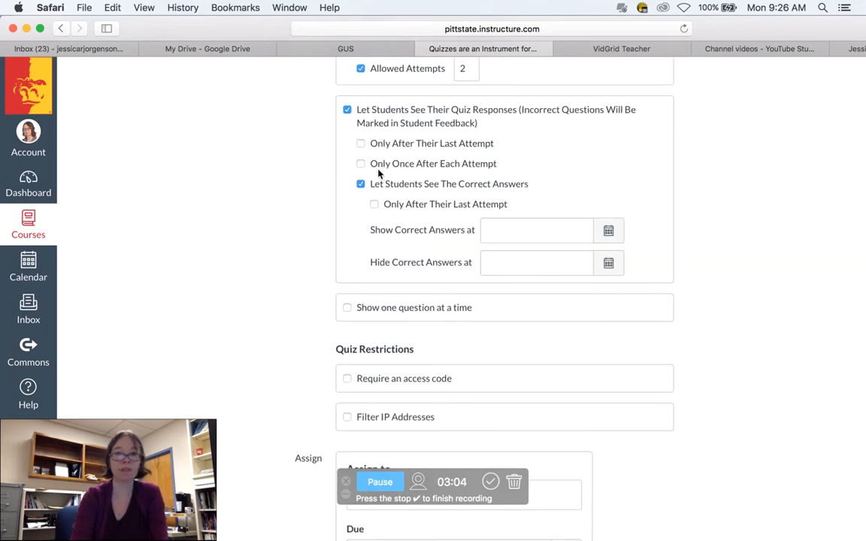
{"action": "left_click", "coordinate": [348, 115]}
{"action": "scroll", "coordinate": [300, 214], "scroll_direction": "up", "scroll_amount": 3}
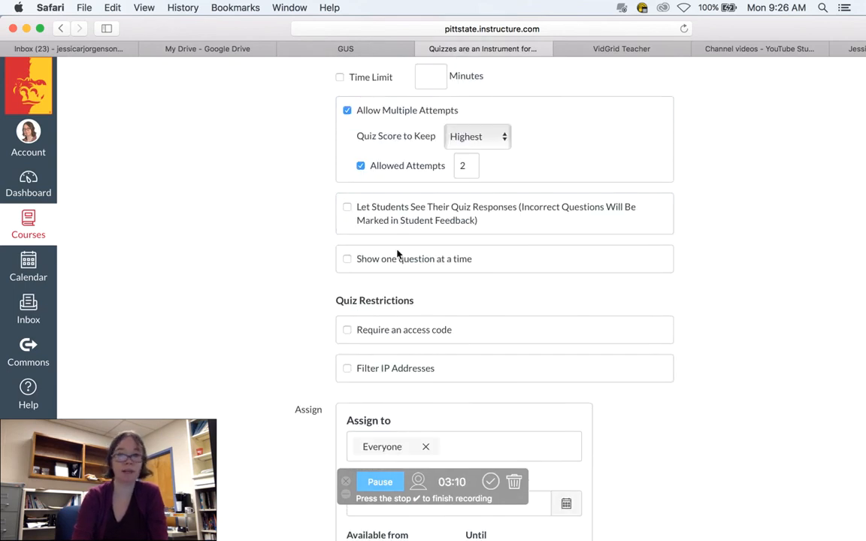
{"action": "left_click", "coordinate": [345, 210]}
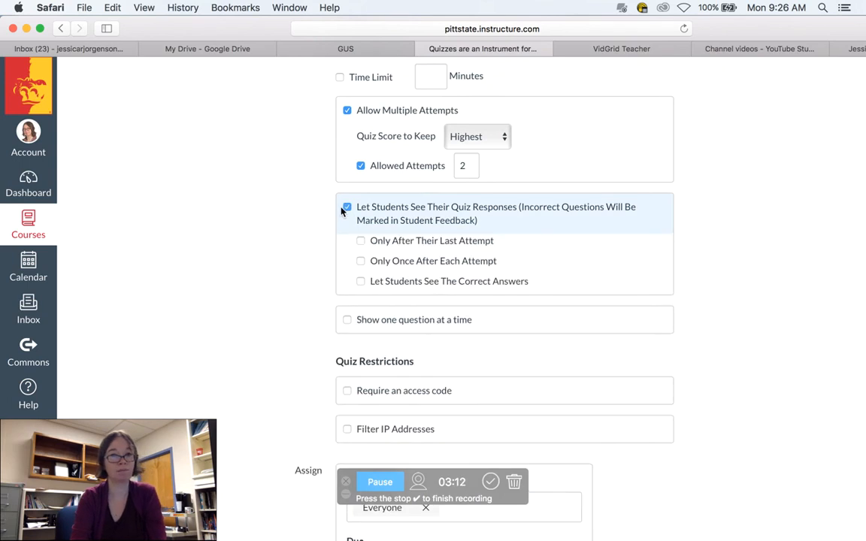
{"action": "scroll", "coordinate": [361, 297], "scroll_direction": "down", "scroll_amount": 2}
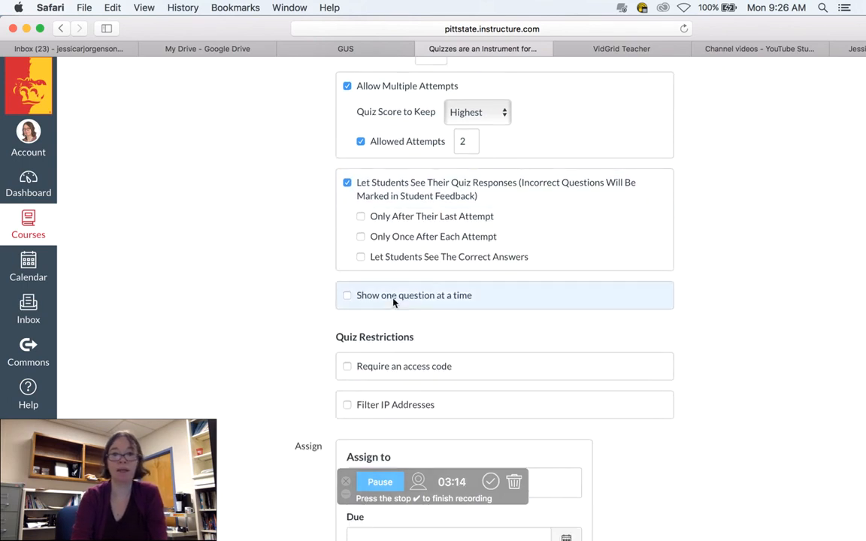
{"action": "left_click", "coordinate": [346, 182]}
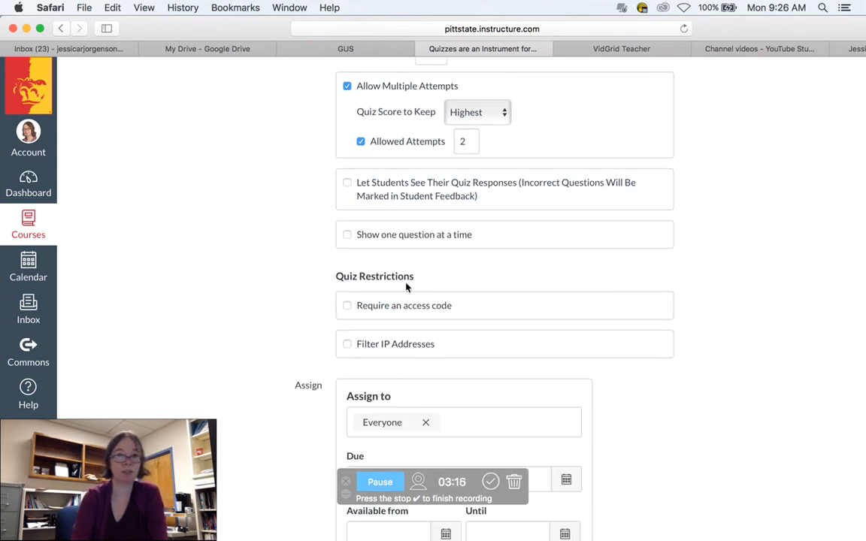
Show one question at a time in the quiz and lock questions after answering.
{"action": "left_click", "coordinate": [347, 235]}
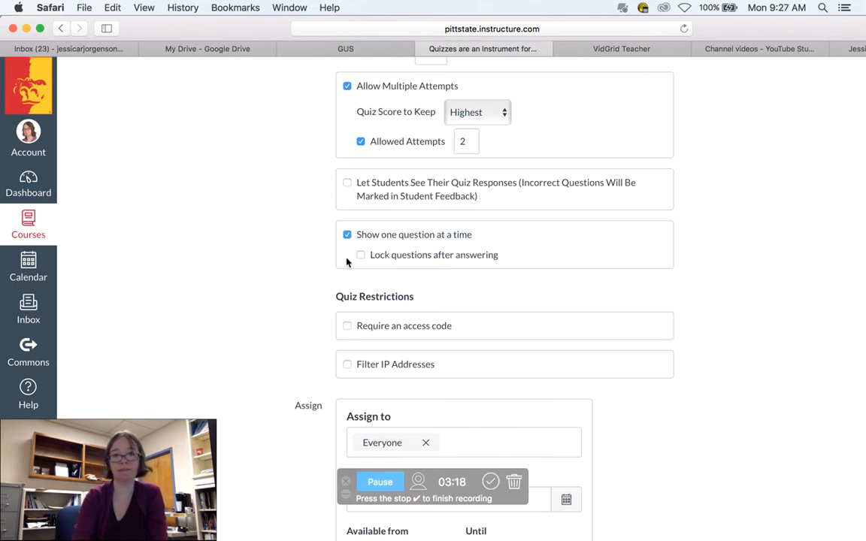
{"action": "left_click", "coordinate": [361, 256]}
Remove Everyone from the quiz's assignment and assign it to the instructor's test course section instead.
{"action": "scroll", "coordinate": [251, 295], "scroll_direction": "down", "scroll_amount": 5}
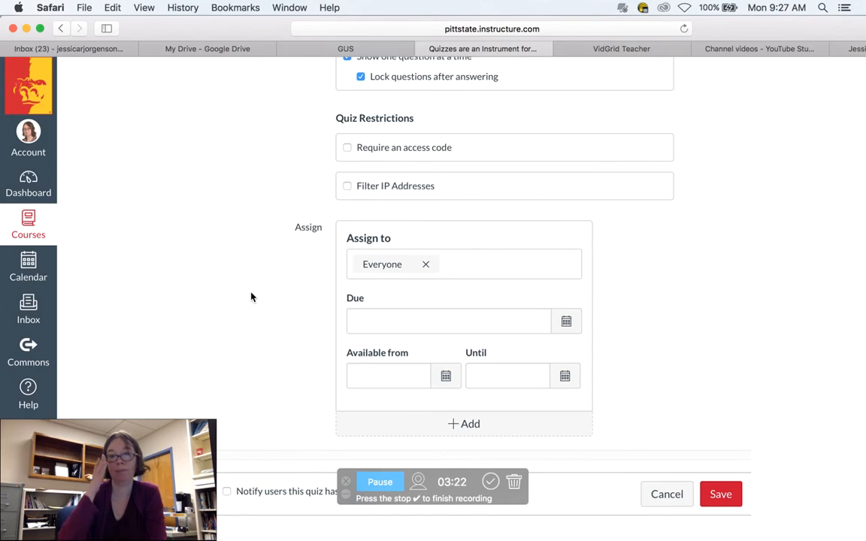
{"action": "scroll", "coordinate": [251, 297], "scroll_direction": "up", "scroll_amount": 6}
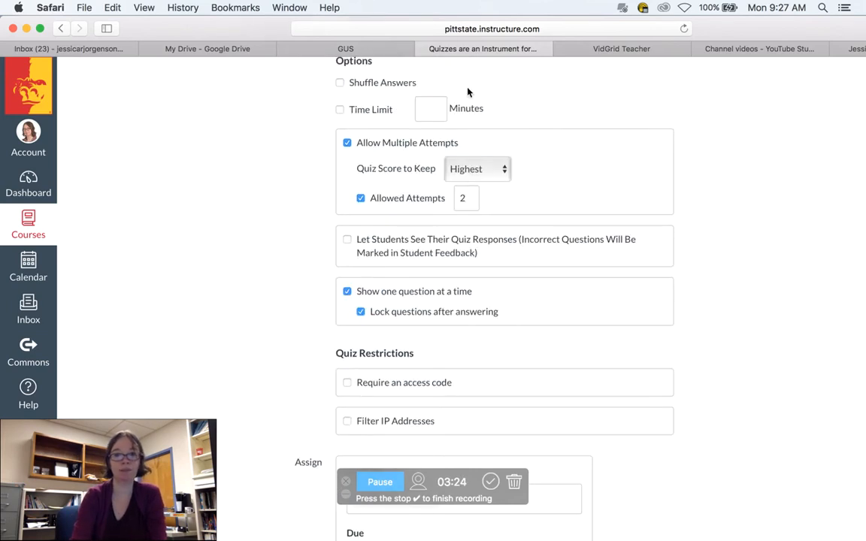
{"action": "scroll", "coordinate": [256, 451], "scroll_direction": "down", "scroll_amount": 6}
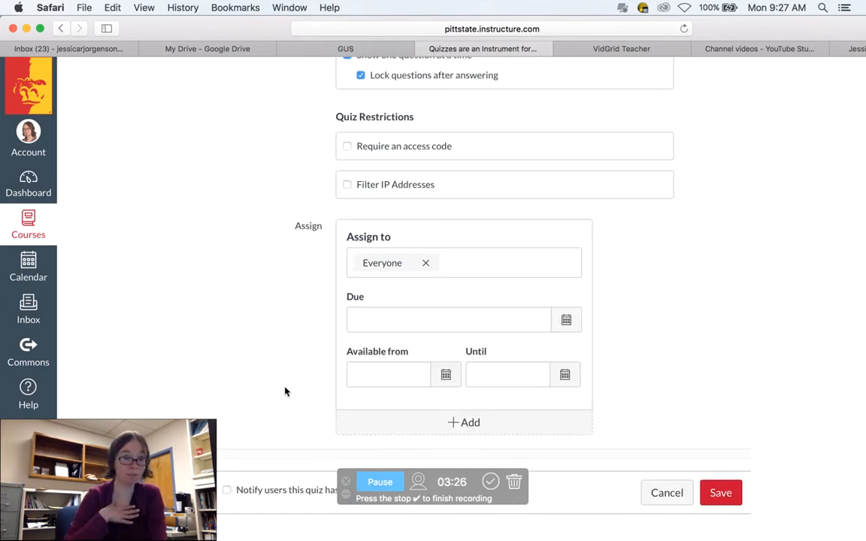
{"action": "left_click", "coordinate": [435, 265]}
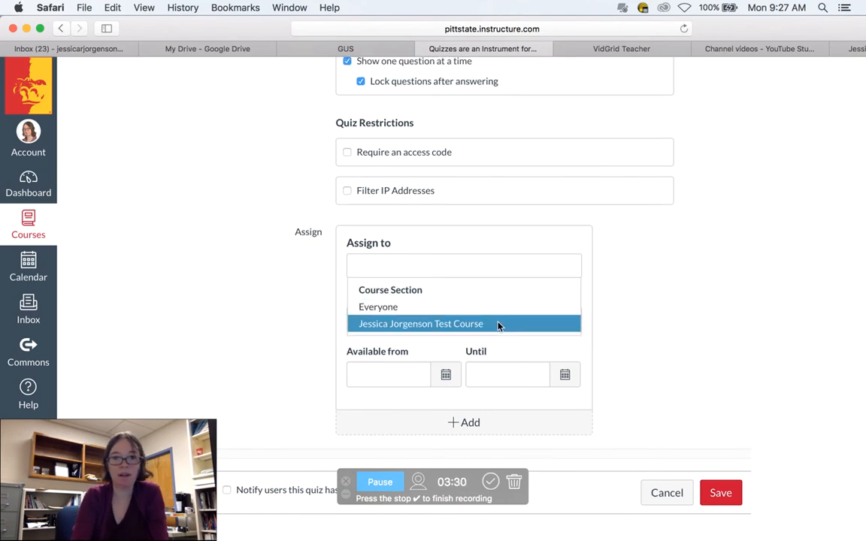
{"action": "left_click", "coordinate": [499, 325]}
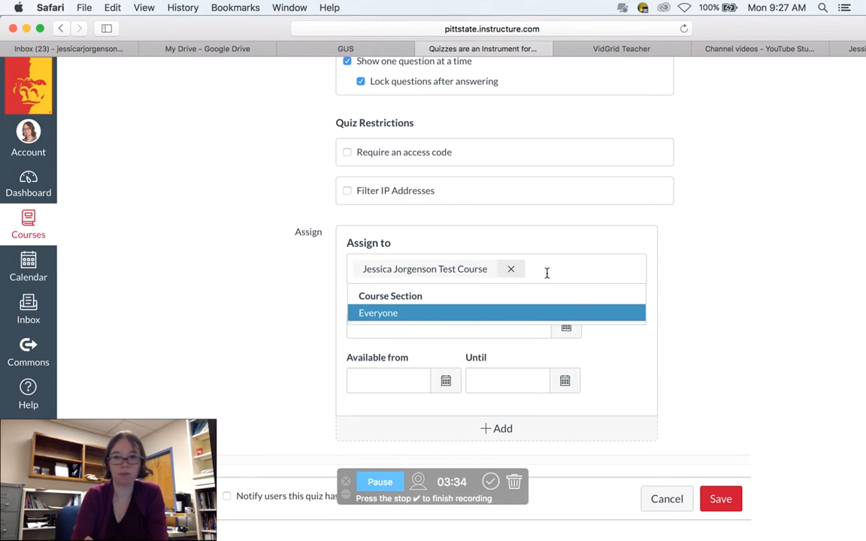
{"action": "left_click", "coordinate": [693, 260]}
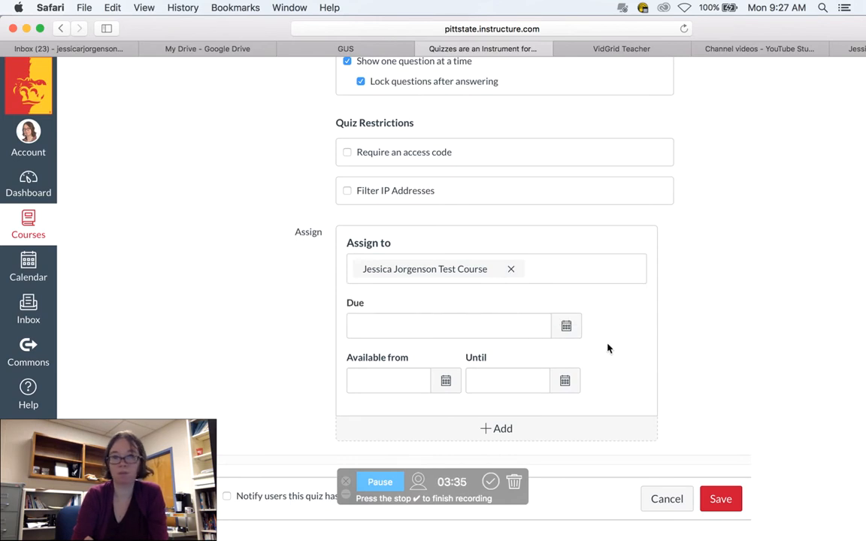
Set the quiz's due date to April 3, 2020 at 11:59pm.
{"action": "left_click", "coordinate": [572, 325]}
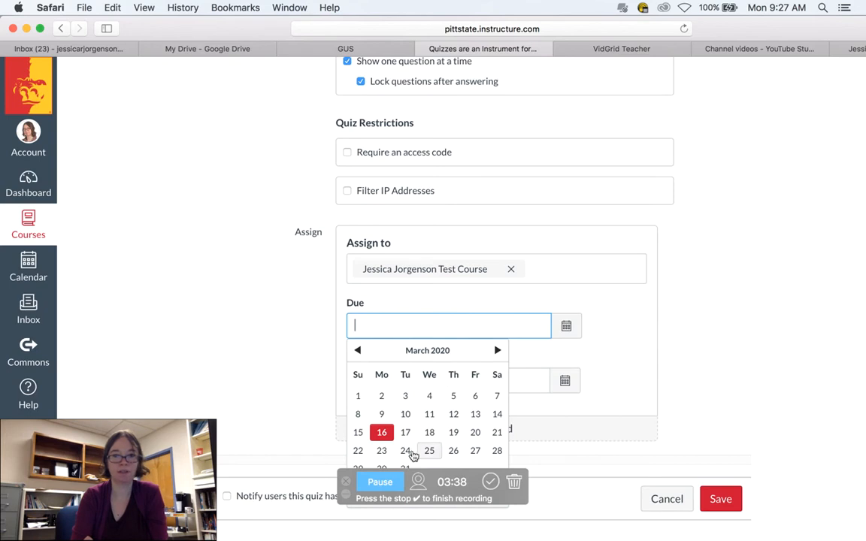
{"action": "scroll", "coordinate": [391, 447], "scroll_direction": "down", "scroll_amount": 1}
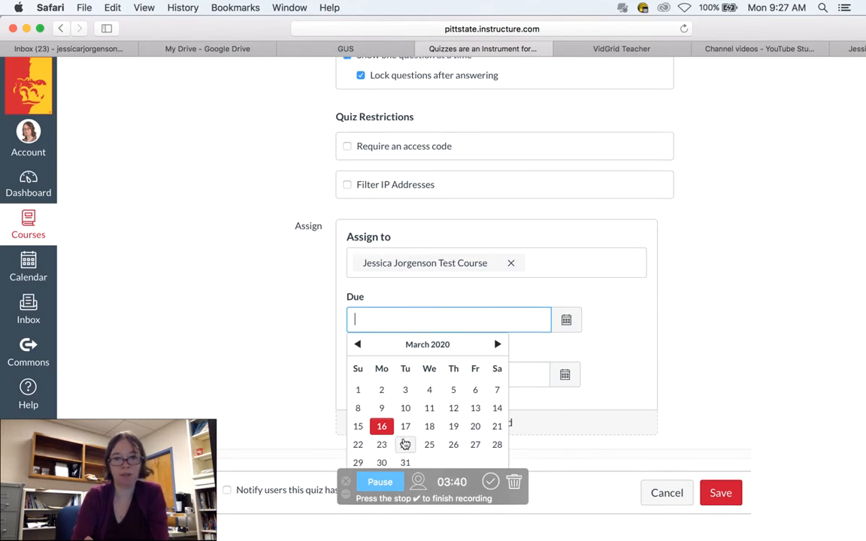
{"action": "left_click", "coordinate": [385, 461]}
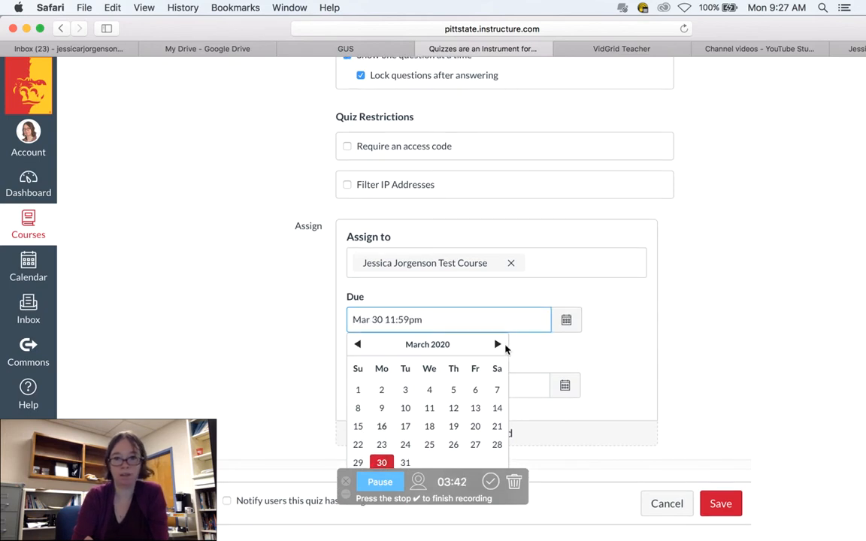
{"action": "left_click", "coordinate": [497, 343]}
{"action": "left_click", "coordinate": [476, 389]}
{"action": "left_click", "coordinate": [625, 352]}
Make the quiz available from March 30, 2020 at 12am.
{"action": "scroll", "coordinate": [652, 387], "scroll_direction": "down", "scroll_amount": 1}
{"action": "left_click", "coordinate": [421, 375]}
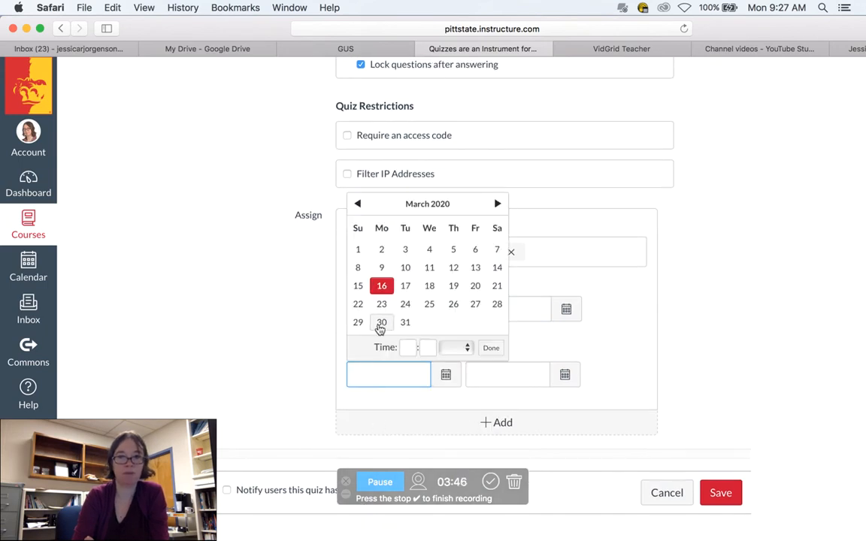
{"action": "left_click", "coordinate": [381, 321]}
{"action": "left_click", "coordinate": [644, 368]}
Set the quiz's availability to end on April 5, 2020 at 11:59pm and try to save the quiz.
{"action": "left_click", "coordinate": [564, 375]}
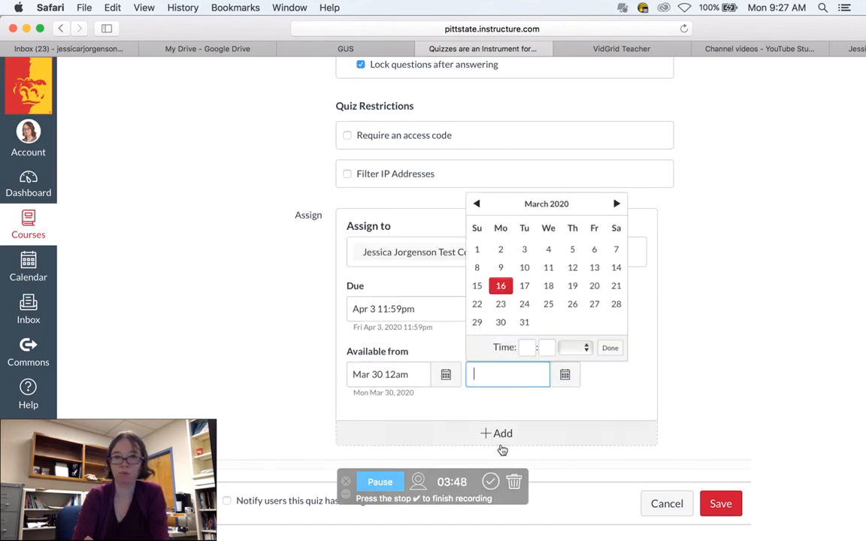
{"action": "left_click", "coordinate": [616, 204]}
{"action": "left_click", "coordinate": [594, 249]}
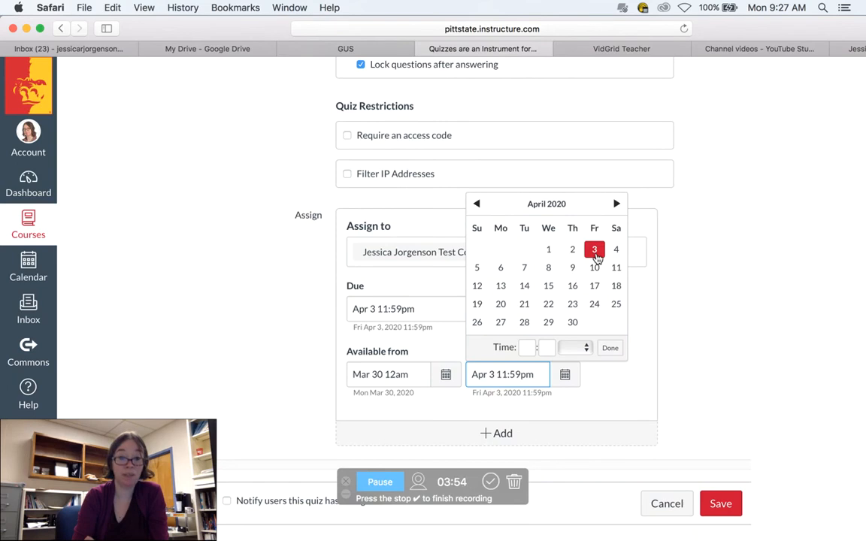
{"action": "left_click", "coordinate": [479, 267]}
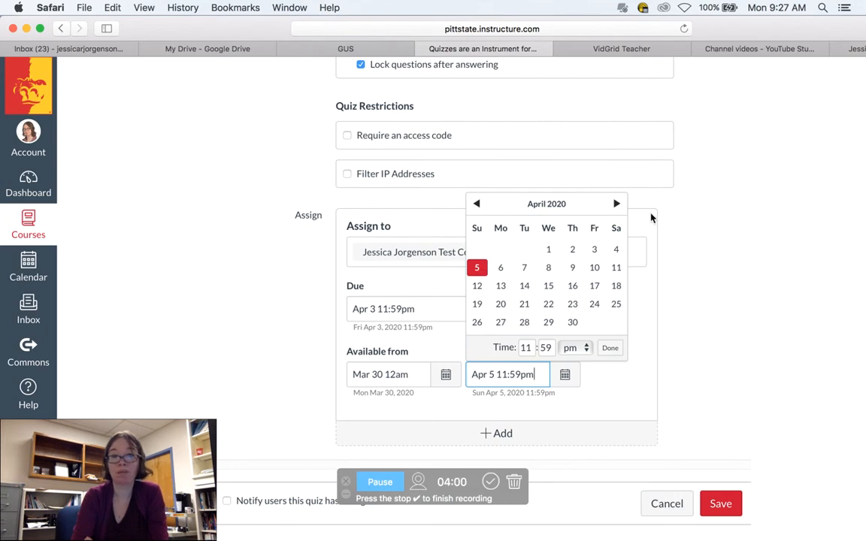
{"action": "left_click", "coordinate": [723, 282]}
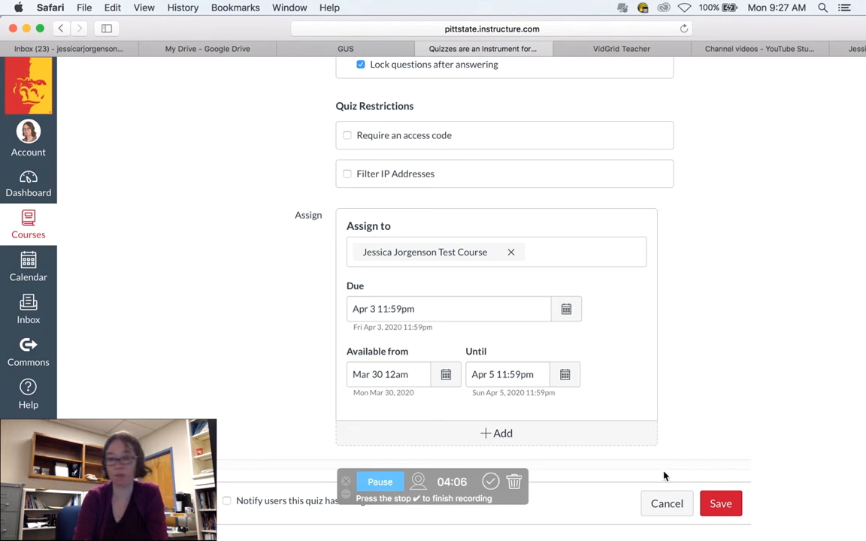
{"action": "left_click", "coordinate": [724, 507]}
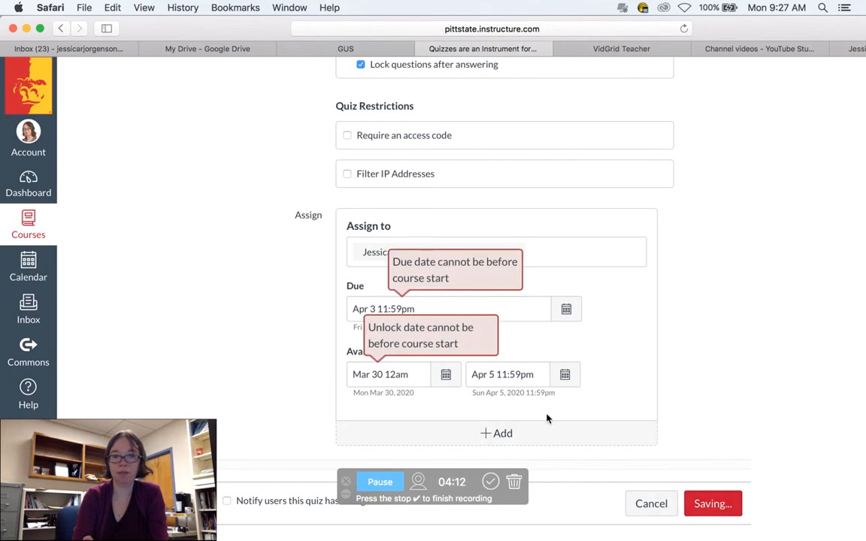
Open the quiz question "How would you best define rhetoric?" for editing.
{"action": "scroll", "coordinate": [620, 443], "scroll_direction": "up", "scroll_amount": 10}
{"action": "scroll", "coordinate": [597, 439], "scroll_direction": "up", "scroll_amount": 3}
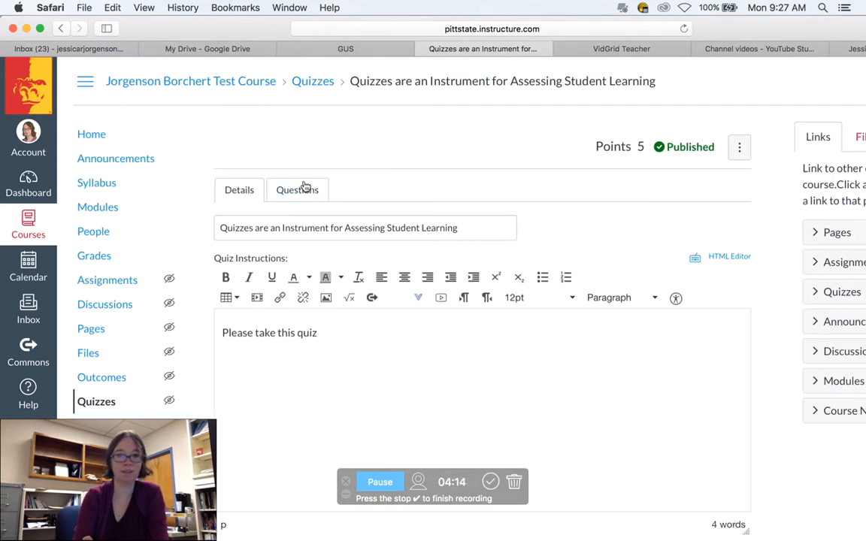
{"action": "left_click", "coordinate": [313, 192]}
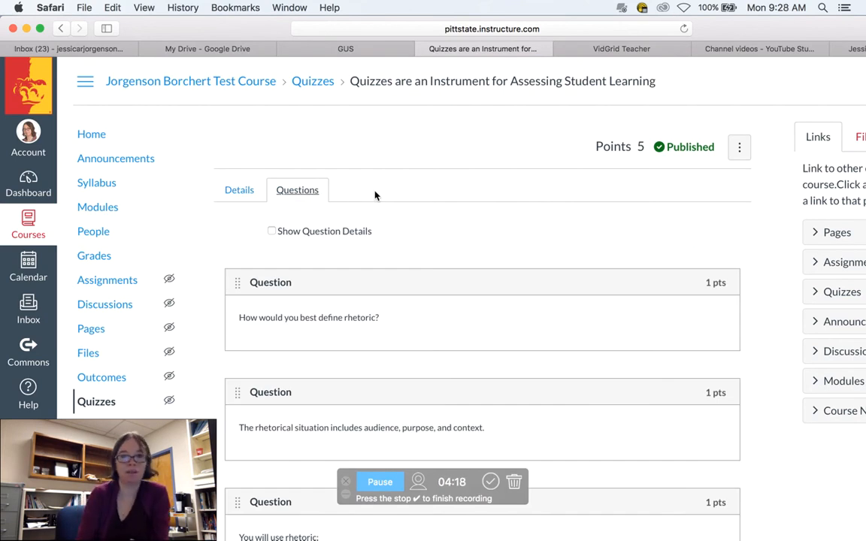
{"action": "left_click", "coordinate": [241, 193]}
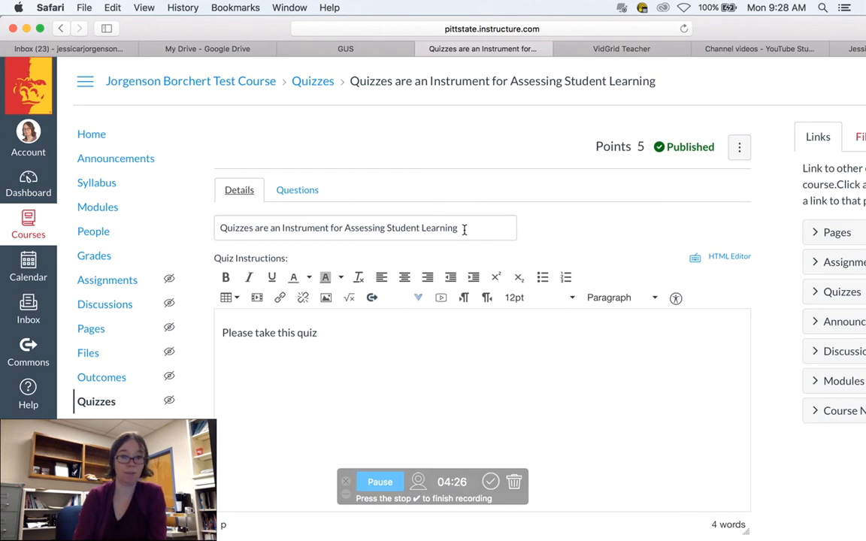
{"action": "left_click", "coordinate": [312, 191]}
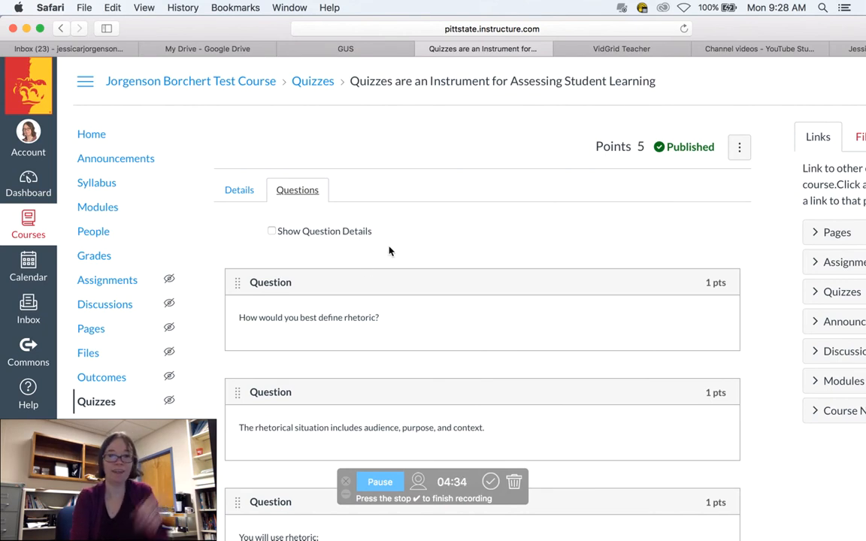
{"action": "scroll", "coordinate": [391, 255], "scroll_direction": "down", "scroll_amount": 2}
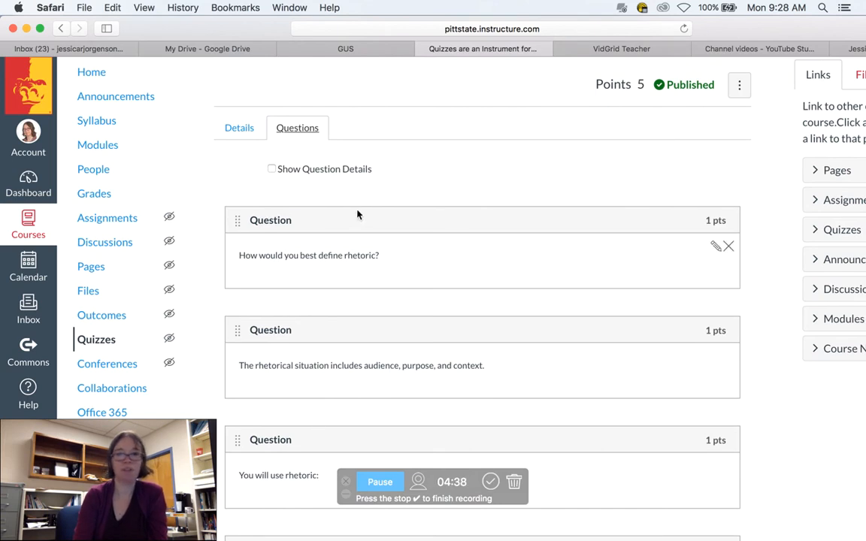
{"action": "left_click", "coordinate": [714, 248]}
{"action": "scroll", "coordinate": [505, 291], "scroll_direction": "up", "scroll_amount": 5}
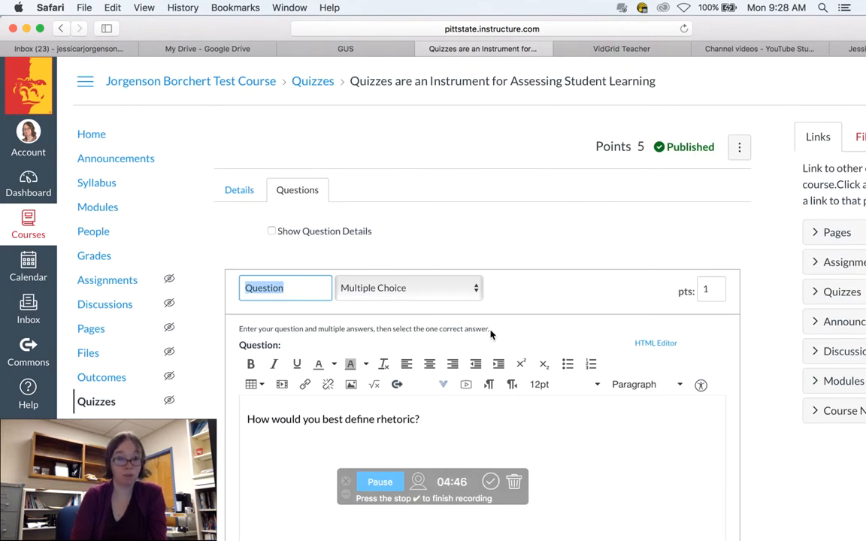
View the course's existing questions in the quiz question finder and close it without adding any.
{"action": "scroll", "coordinate": [499, 334], "scroll_direction": "down", "scroll_amount": 20}
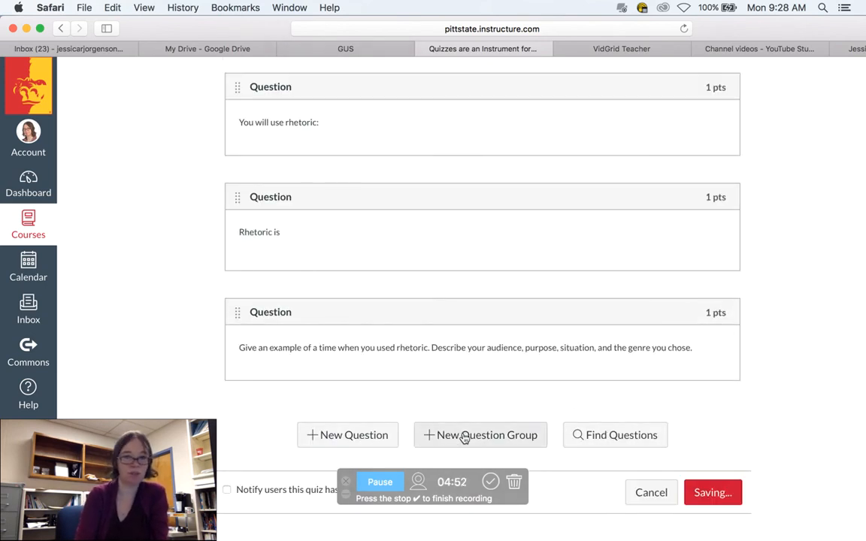
{"action": "left_click", "coordinate": [593, 436]}
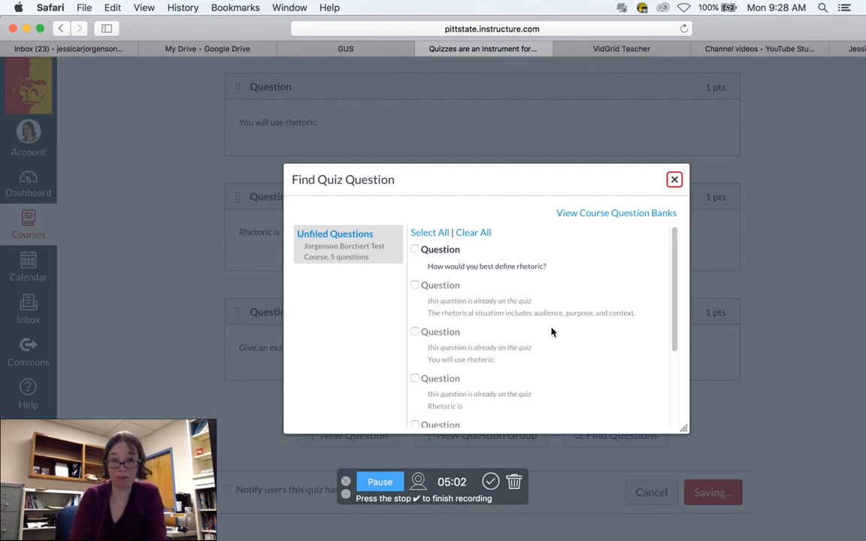
{"action": "left_click", "coordinate": [674, 180]}
{"action": "scroll", "coordinate": [609, 285], "scroll_direction": "up", "scroll_amount": 2}
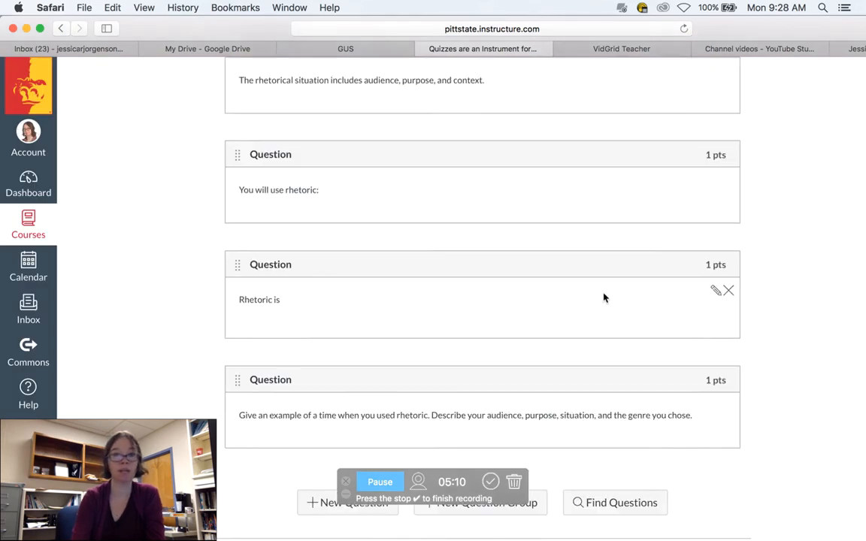
Review the text and answer choices of the question on defining rhetoric and update it without changes.
{"action": "scroll", "coordinate": [559, 315], "scroll_direction": "up", "scroll_amount": 10}
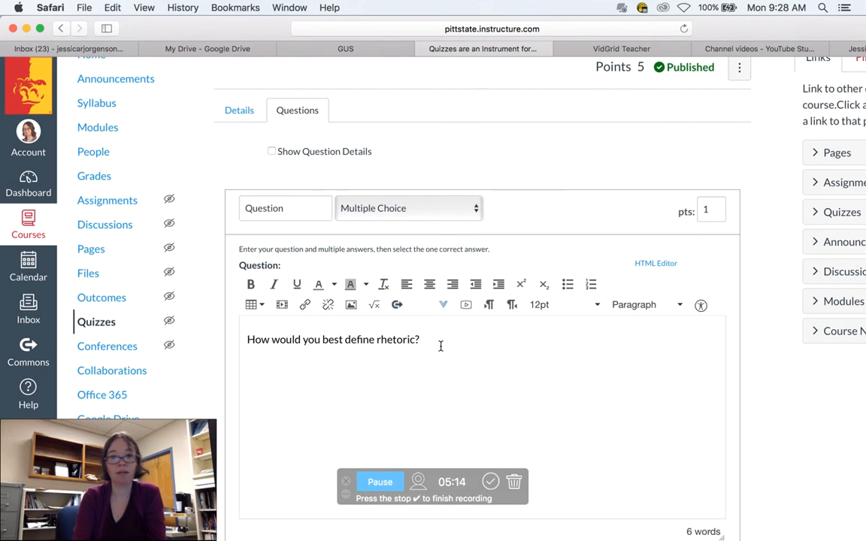
{"action": "scroll", "coordinate": [444, 348], "scroll_direction": "down", "scroll_amount": 5}
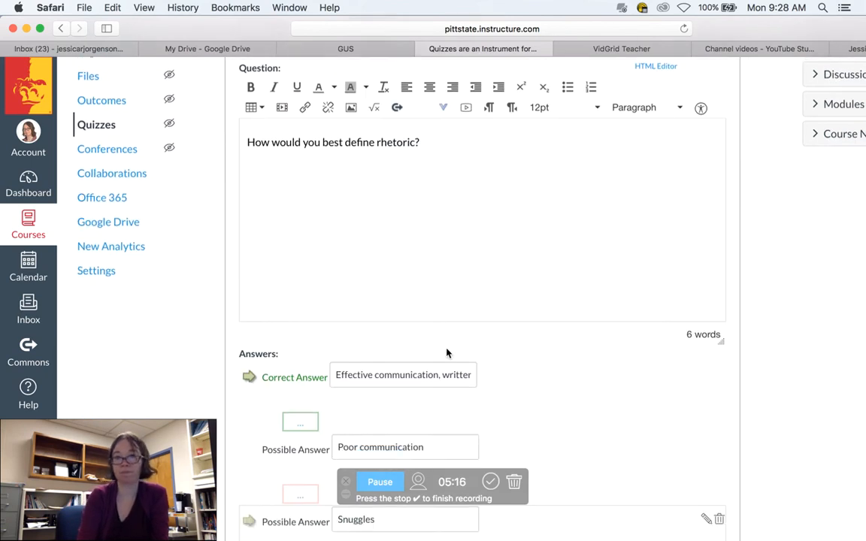
{"action": "scroll", "coordinate": [412, 211], "scroll_direction": "up", "scroll_amount": 3}
{"action": "left_click_drag", "start_coordinate": [451, 247], "coordinate": [245, 238]}
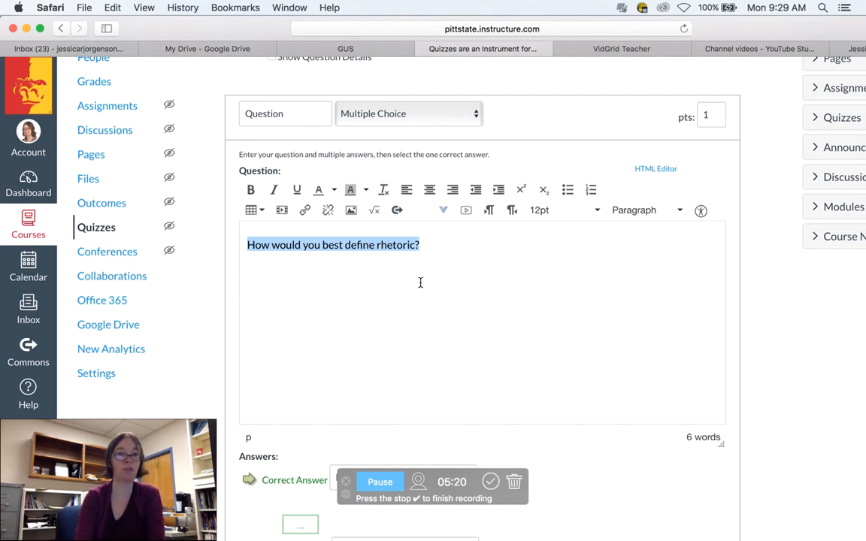
{"action": "scroll", "coordinate": [421, 283], "scroll_direction": "down", "scroll_amount": 8}
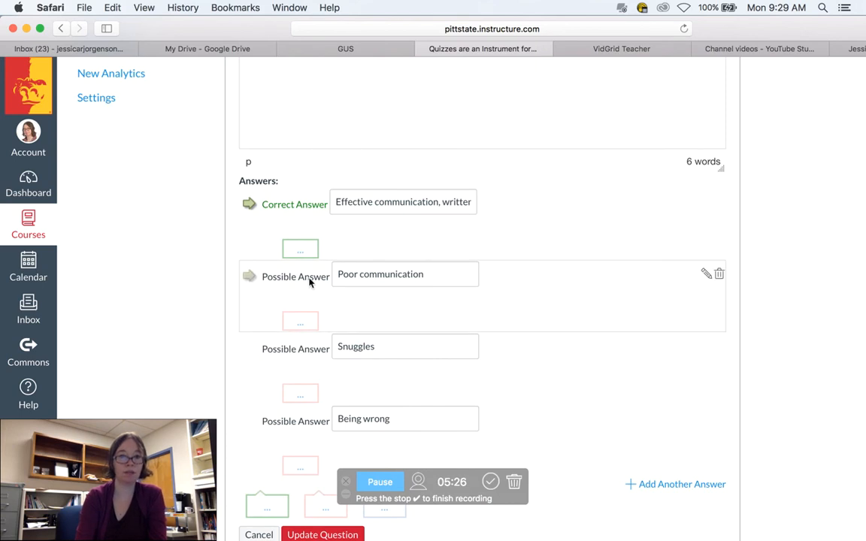
{"action": "scroll", "coordinate": [313, 373], "scroll_direction": "down", "scroll_amount": 2}
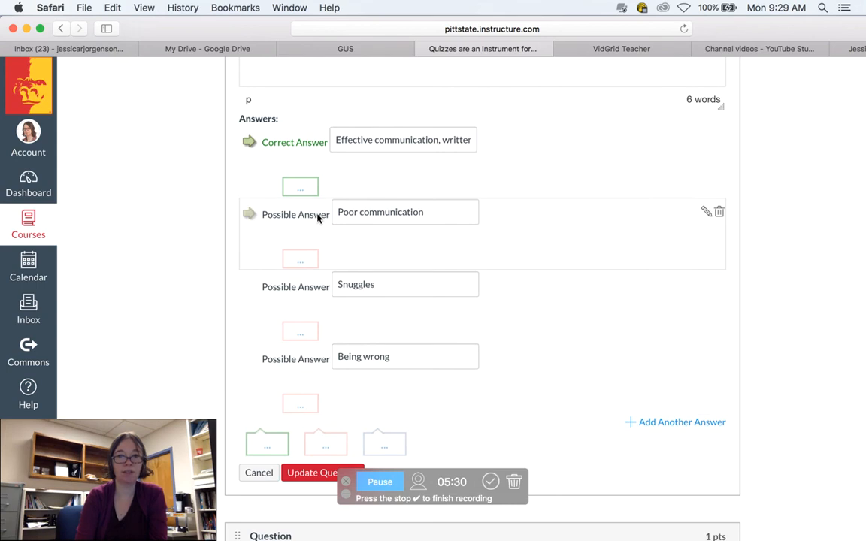
{"action": "scroll", "coordinate": [399, 422], "scroll_direction": "up", "scroll_amount": 8}
{"action": "scroll", "coordinate": [392, 213], "scroll_direction": "down", "scroll_amount": 10}
{"action": "scroll", "coordinate": [403, 337], "scroll_direction": "down", "scroll_amount": 4}
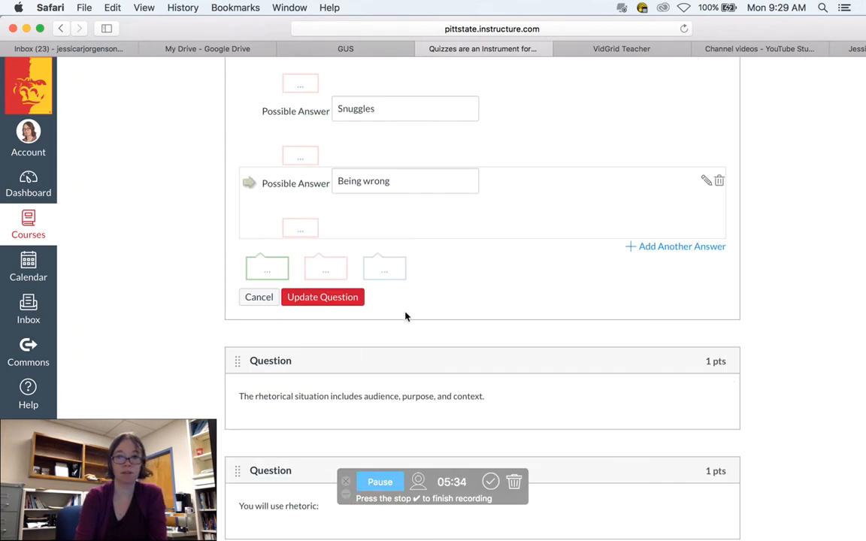
{"action": "scroll", "coordinate": [315, 304], "scroll_direction": "up", "scroll_amount": 11}
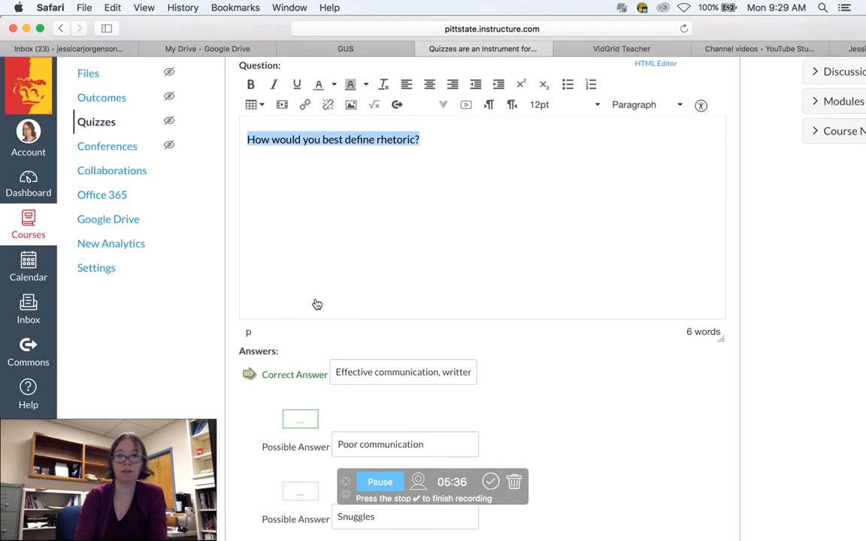
{"action": "scroll", "coordinate": [316, 299], "scroll_direction": "down", "scroll_amount": 7}
{"action": "scroll", "coordinate": [331, 445], "scroll_direction": "down", "scroll_amount": 1}
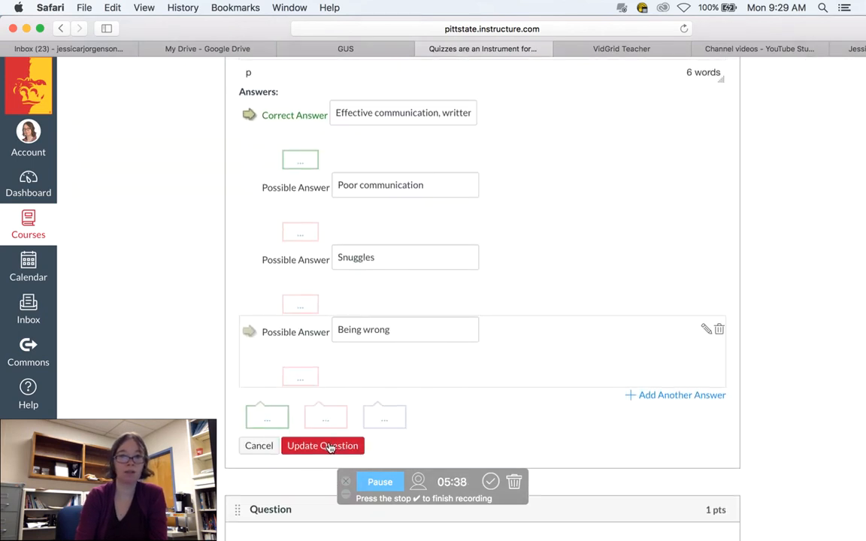
{"action": "left_click", "coordinate": [324, 446]}
{"action": "scroll", "coordinate": [444, 358], "scroll_direction": "up", "scroll_amount": 5}
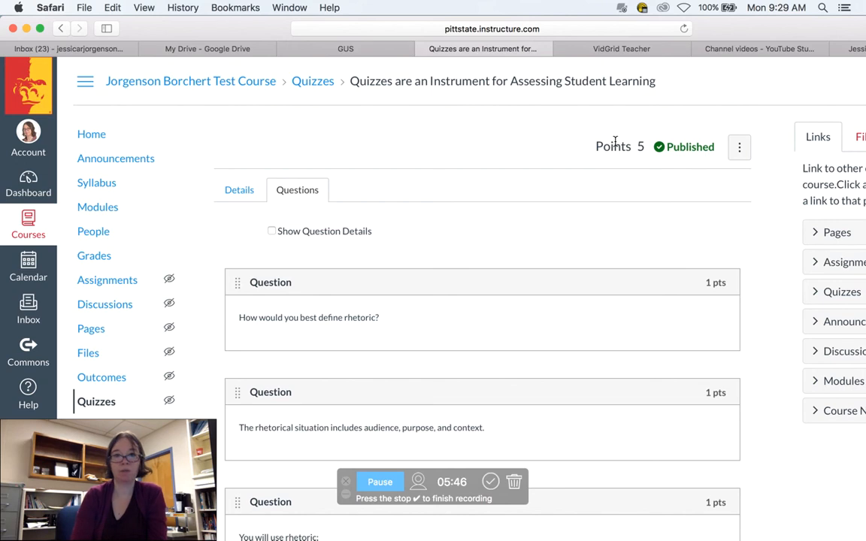
Return to the quiz's details and examine its instructions, quiz type and option settings.
{"action": "left_click", "coordinate": [243, 191]}
{"action": "scroll", "coordinate": [526, 406], "scroll_direction": "down", "scroll_amount": 15}
{"action": "scroll", "coordinate": [526, 406], "scroll_direction": "up", "scroll_amount": 13}
{"action": "scroll", "coordinate": [525, 406], "scroll_direction": "down", "scroll_amount": 5}
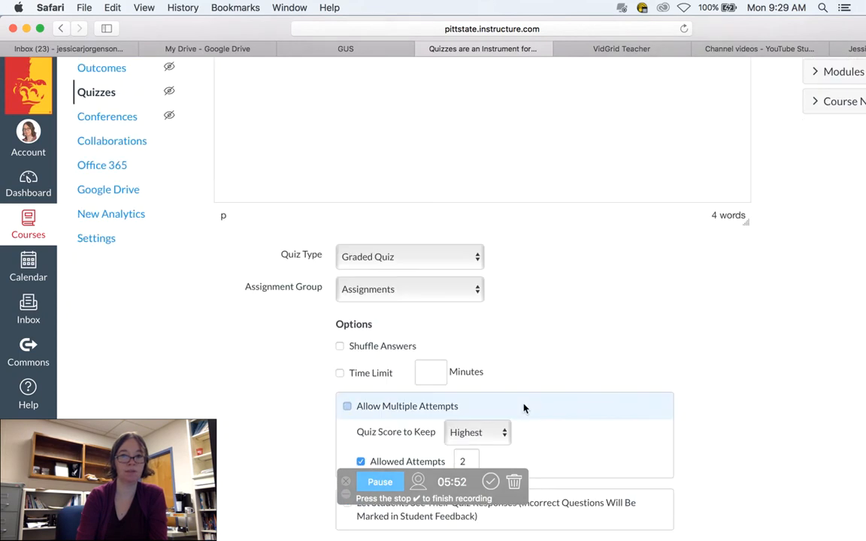
{"action": "scroll", "coordinate": [524, 408], "scroll_direction": "up", "scroll_amount": 8}
{"action": "scroll", "coordinate": [423, 434], "scroll_direction": "down", "scroll_amount": 3}
{"action": "scroll", "coordinate": [398, 398], "scroll_direction": "down", "scroll_amount": 1}
{"action": "scroll", "coordinate": [368, 315], "scroll_direction": "up", "scroll_amount": 4}
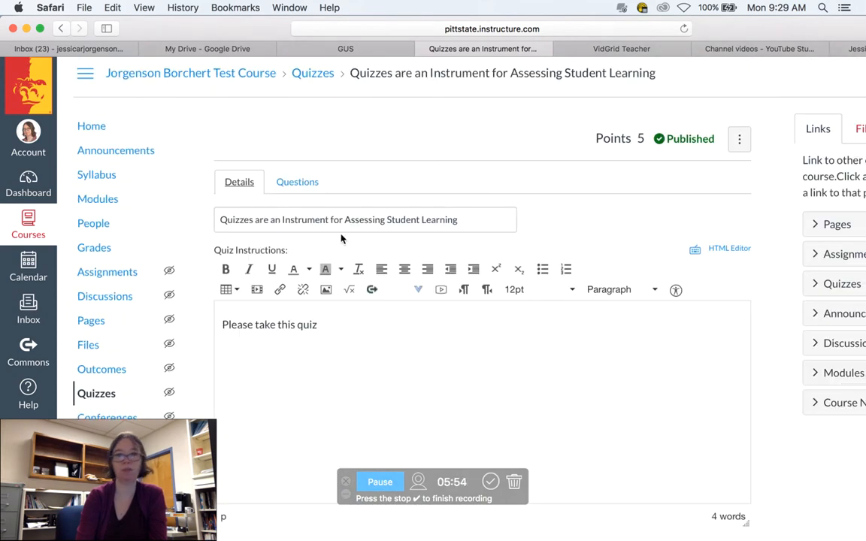
Set the points for the multiple-answers question "You will use rhetoric:" to 2 and update the question.
{"action": "left_click", "coordinate": [323, 182]}
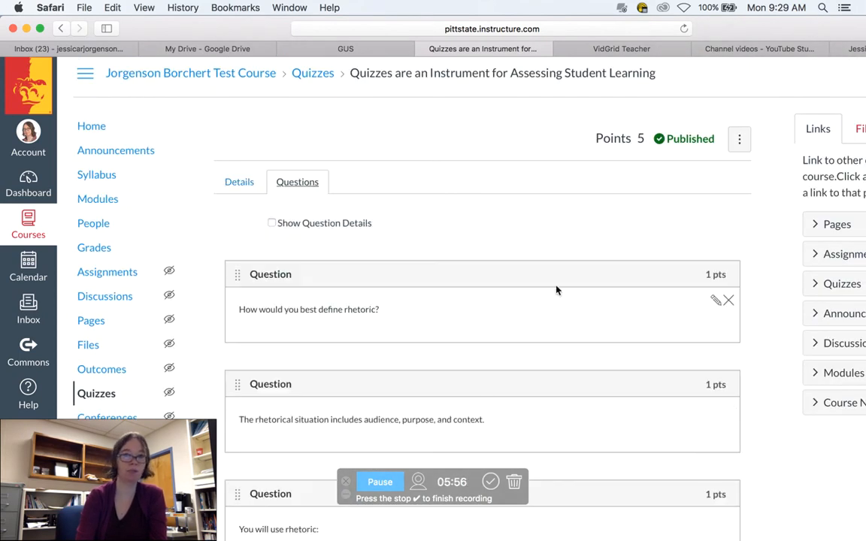
{"action": "scroll", "coordinate": [491, 399], "scroll_direction": "down", "scroll_amount": 4}
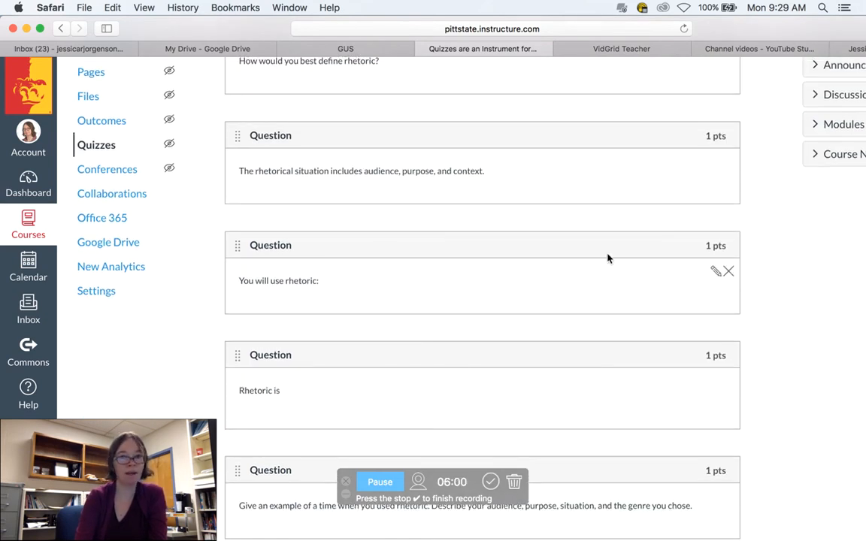
{"action": "left_click", "coordinate": [714, 272]}
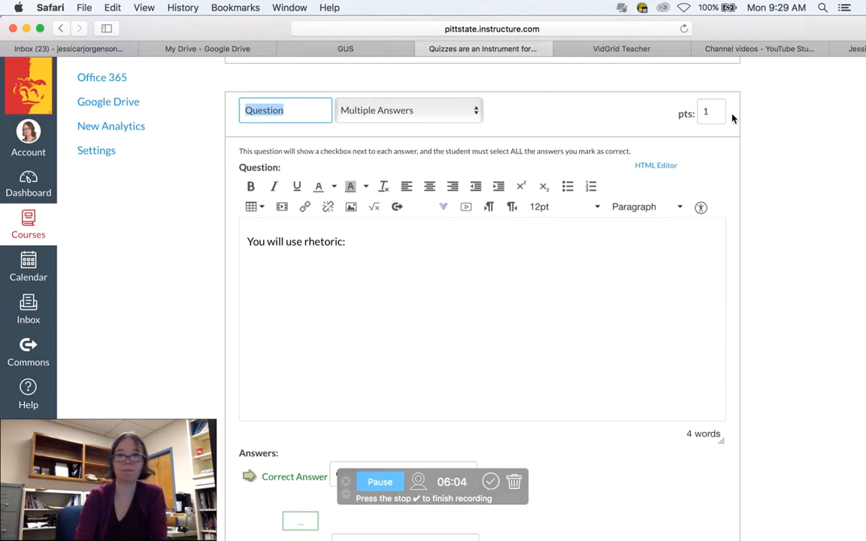
{"action": "left_click", "coordinate": [720, 113]}
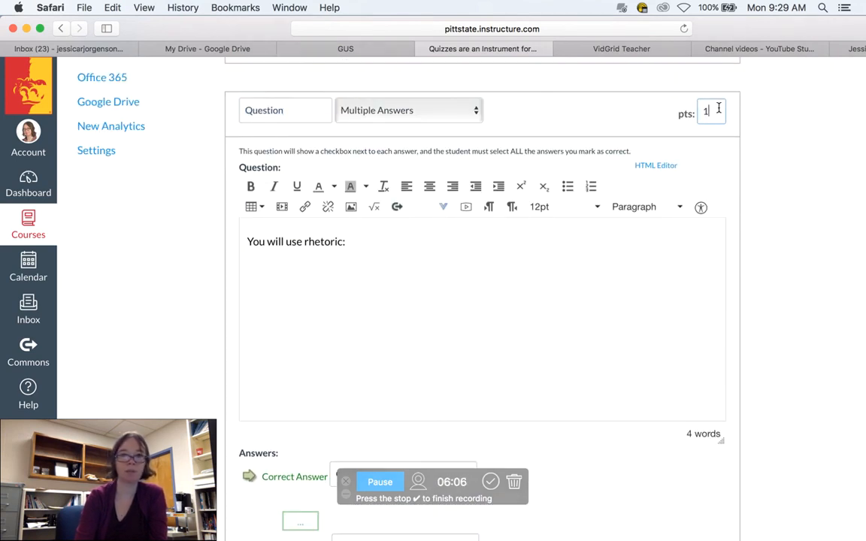
{"action": "key", "text": "BackSpace"}
{"action": "type", "text": "2"}
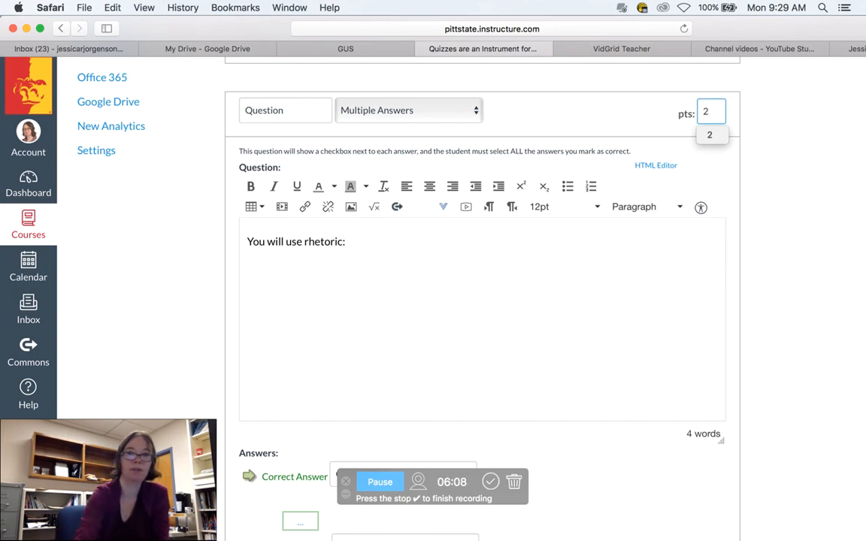
{"action": "scroll", "coordinate": [410, 383], "scroll_direction": "down", "scroll_amount": 10}
{"action": "scroll", "coordinate": [421, 378], "scroll_direction": "up", "scroll_amount": 5}
{"action": "scroll", "coordinate": [418, 377], "scroll_direction": "down", "scroll_amount": 2}
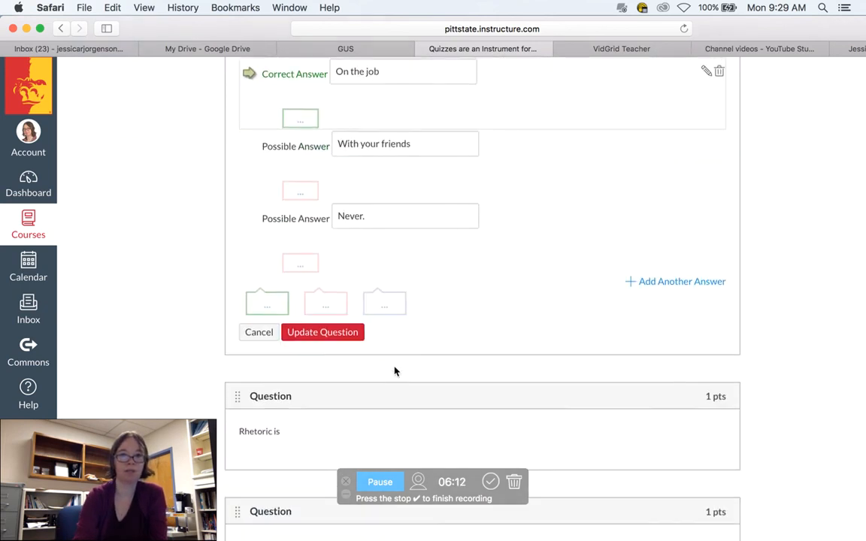
{"action": "left_click", "coordinate": [308, 334]}
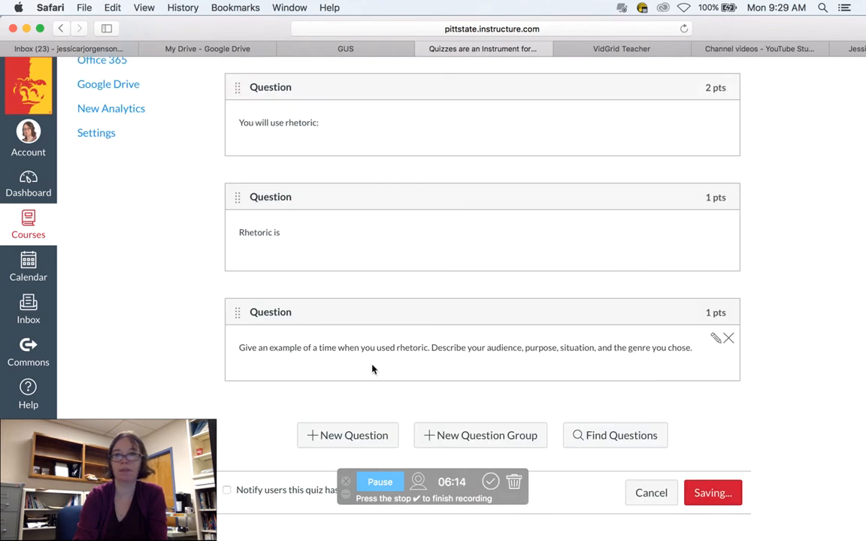
Review the quiz's total points and question list, and save the question changes so they apply for students.
{"action": "scroll", "coordinate": [365, 376], "scroll_direction": "up", "scroll_amount": 8}
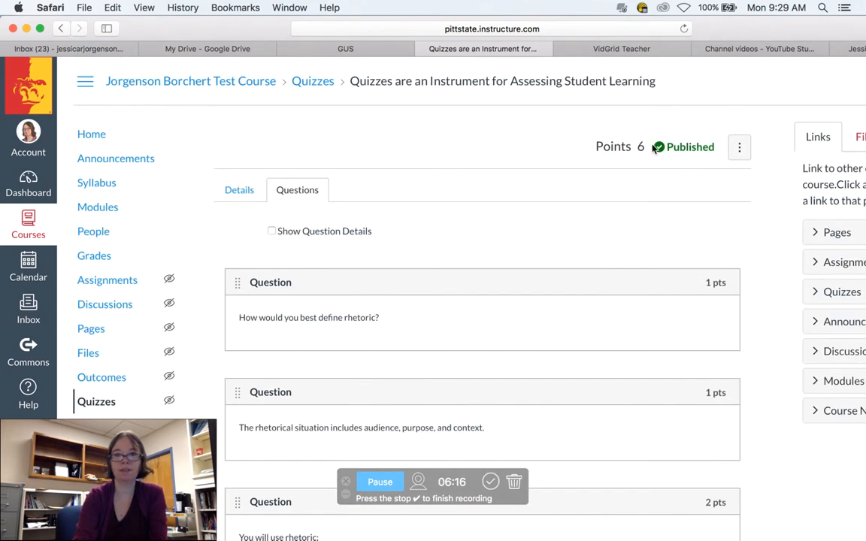
{"action": "scroll", "coordinate": [582, 328], "scroll_direction": "down", "scroll_amount": 10}
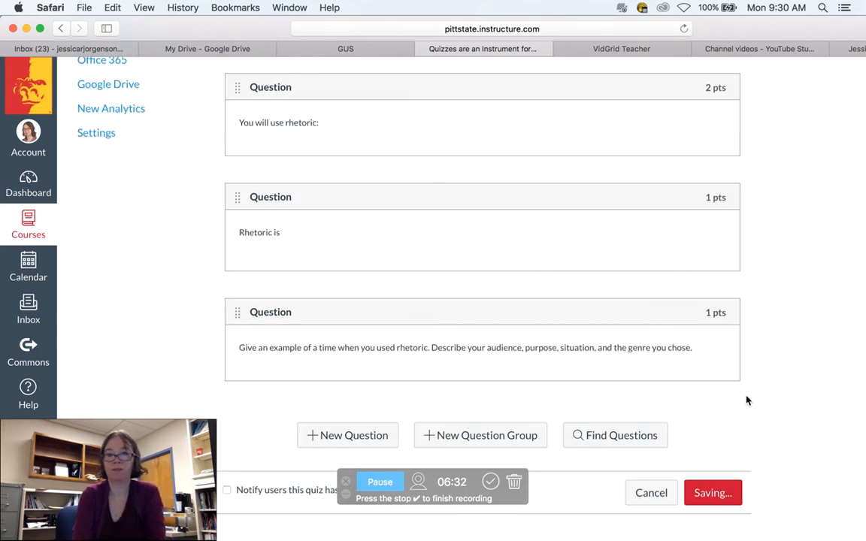
{"action": "scroll", "coordinate": [691, 408], "scroll_direction": "up", "scroll_amount": 3}
{"action": "scroll", "coordinate": [690, 408], "scroll_direction": "up", "scroll_amount": 8}
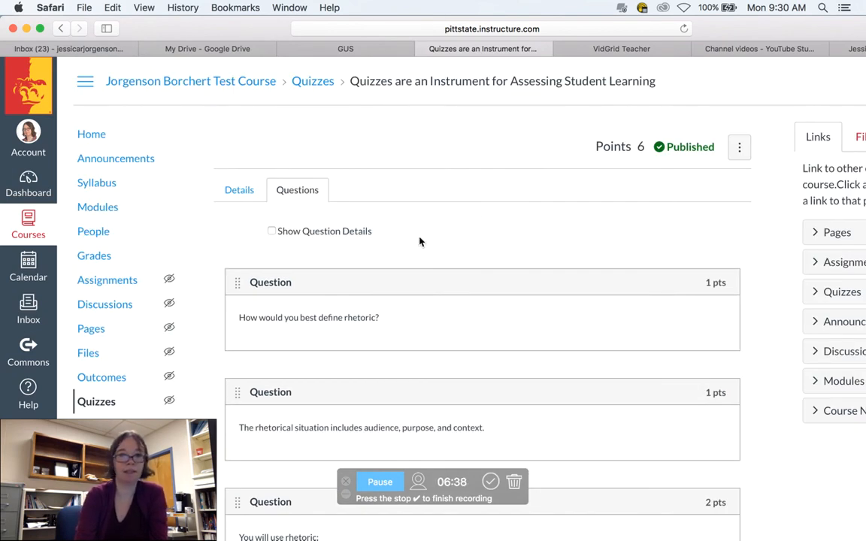
{"action": "scroll", "coordinate": [443, 238], "scroll_direction": "down", "scroll_amount": 11}
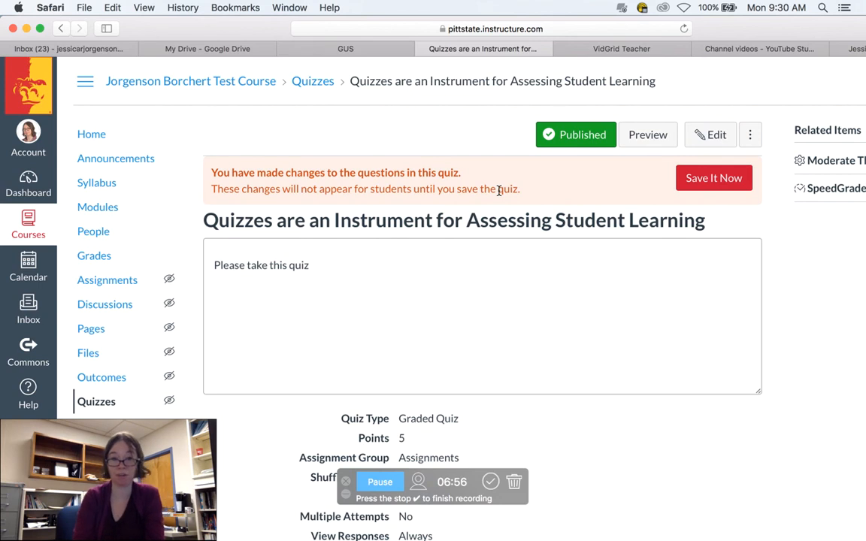
{"action": "left_click", "coordinate": [731, 178]}
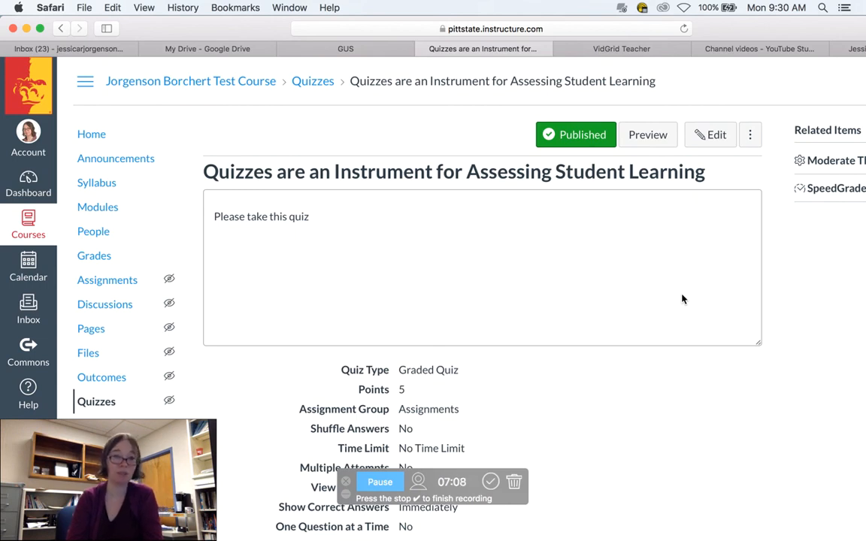
Review the quiz's questions and their point values in edit mode, and cancel without making changes.
{"action": "left_click", "coordinate": [707, 135]}
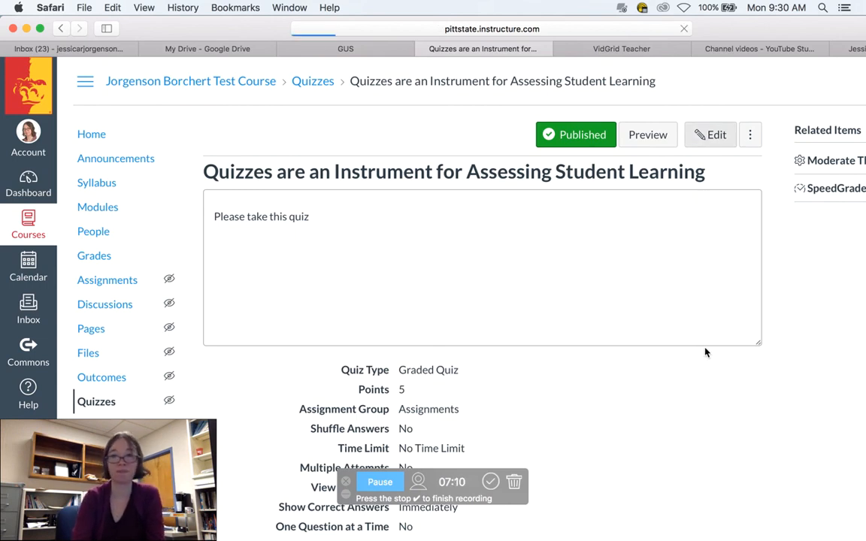
{"action": "left_click", "coordinate": [296, 190]}
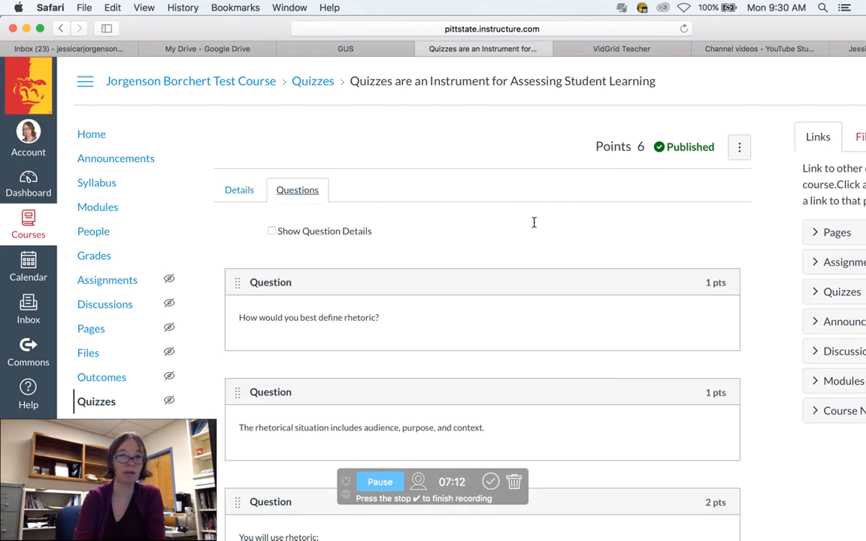
{"action": "scroll", "coordinate": [603, 402], "scroll_direction": "down", "scroll_amount": 6}
{"action": "scroll", "coordinate": [603, 402], "scroll_direction": "up", "scroll_amount": 4}
{"action": "scroll", "coordinate": [602, 403], "scroll_direction": "down", "scroll_amount": 1}
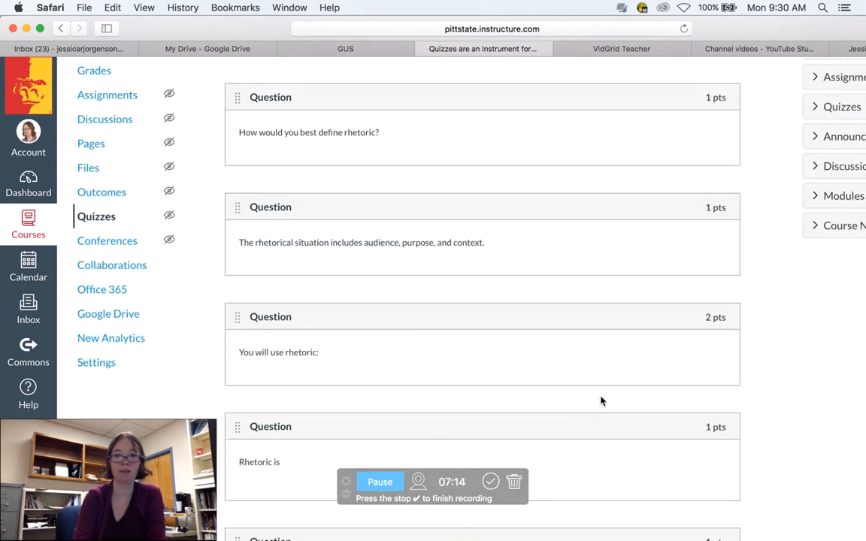
{"action": "scroll", "coordinate": [566, 460], "scroll_direction": "down", "scroll_amount": 3}
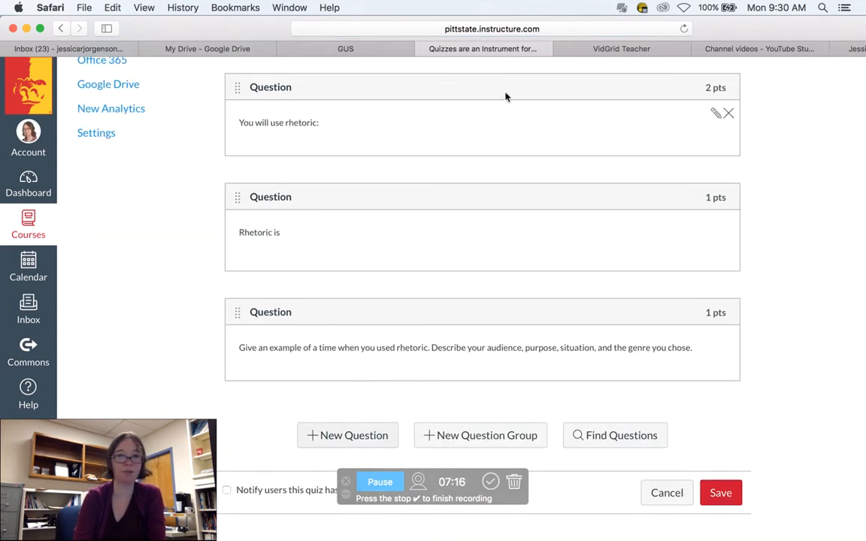
{"action": "scroll", "coordinate": [532, 250], "scroll_direction": "up", "scroll_amount": 3}
{"action": "scroll", "coordinate": [514, 349], "scroll_direction": "down", "scroll_amount": 3}
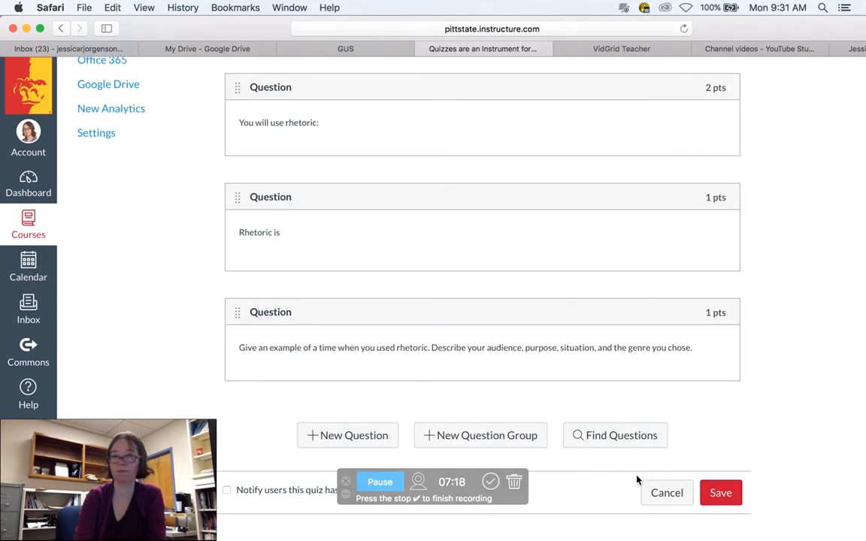
{"action": "left_click", "coordinate": [676, 496]}
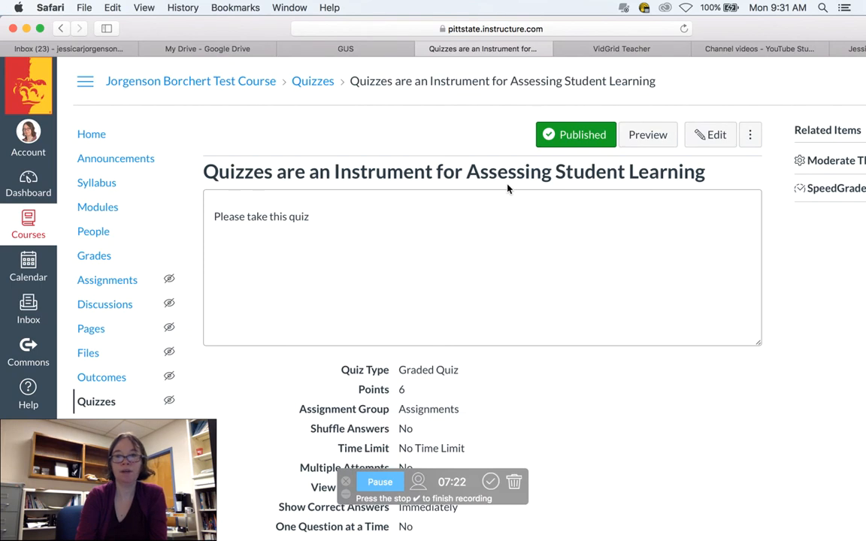
Check the points and settings in the quiz's summary and open the quiz in SpeedGrader.
{"action": "scroll", "coordinate": [553, 310], "scroll_direction": "down", "scroll_amount": 3}
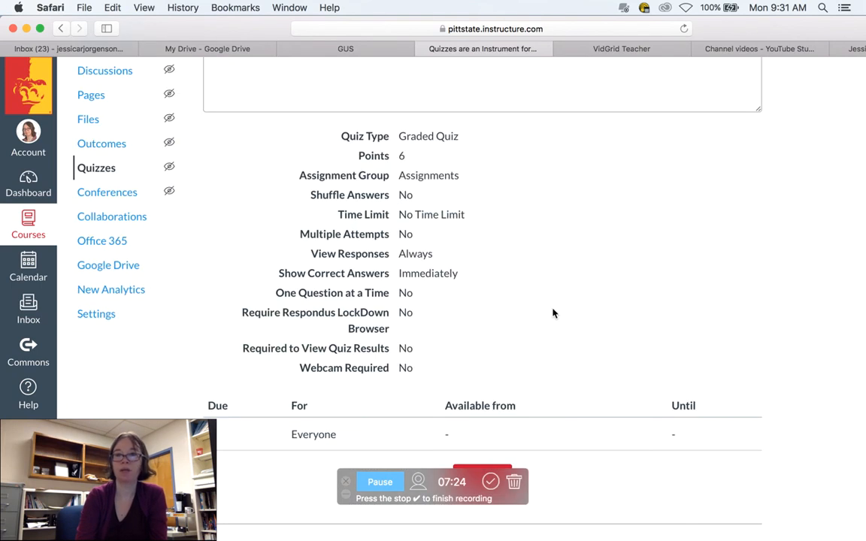
{"action": "scroll", "coordinate": [559, 350], "scroll_direction": "up", "scroll_amount": 3}
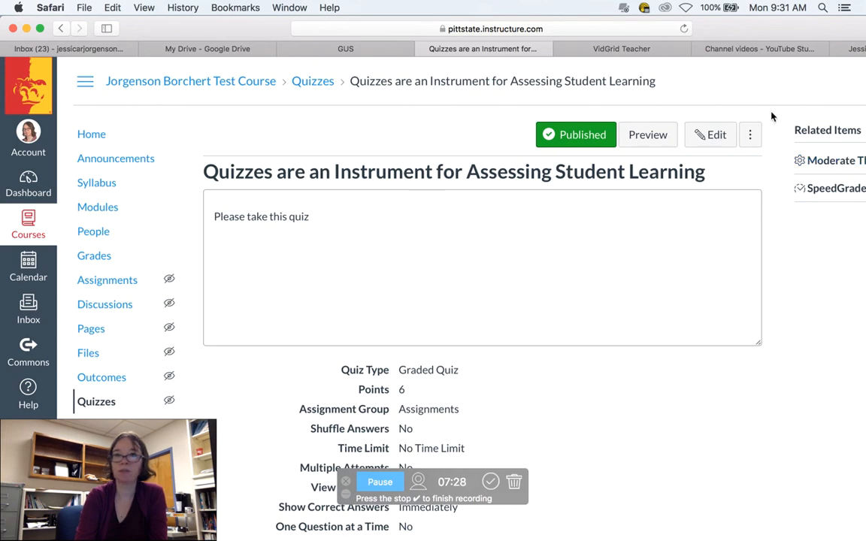
{"action": "left_click", "coordinate": [821, 191]}
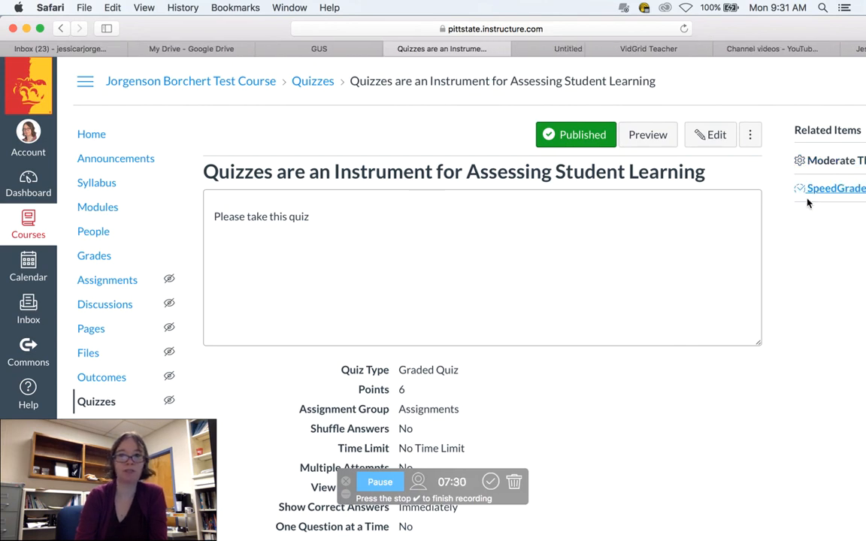